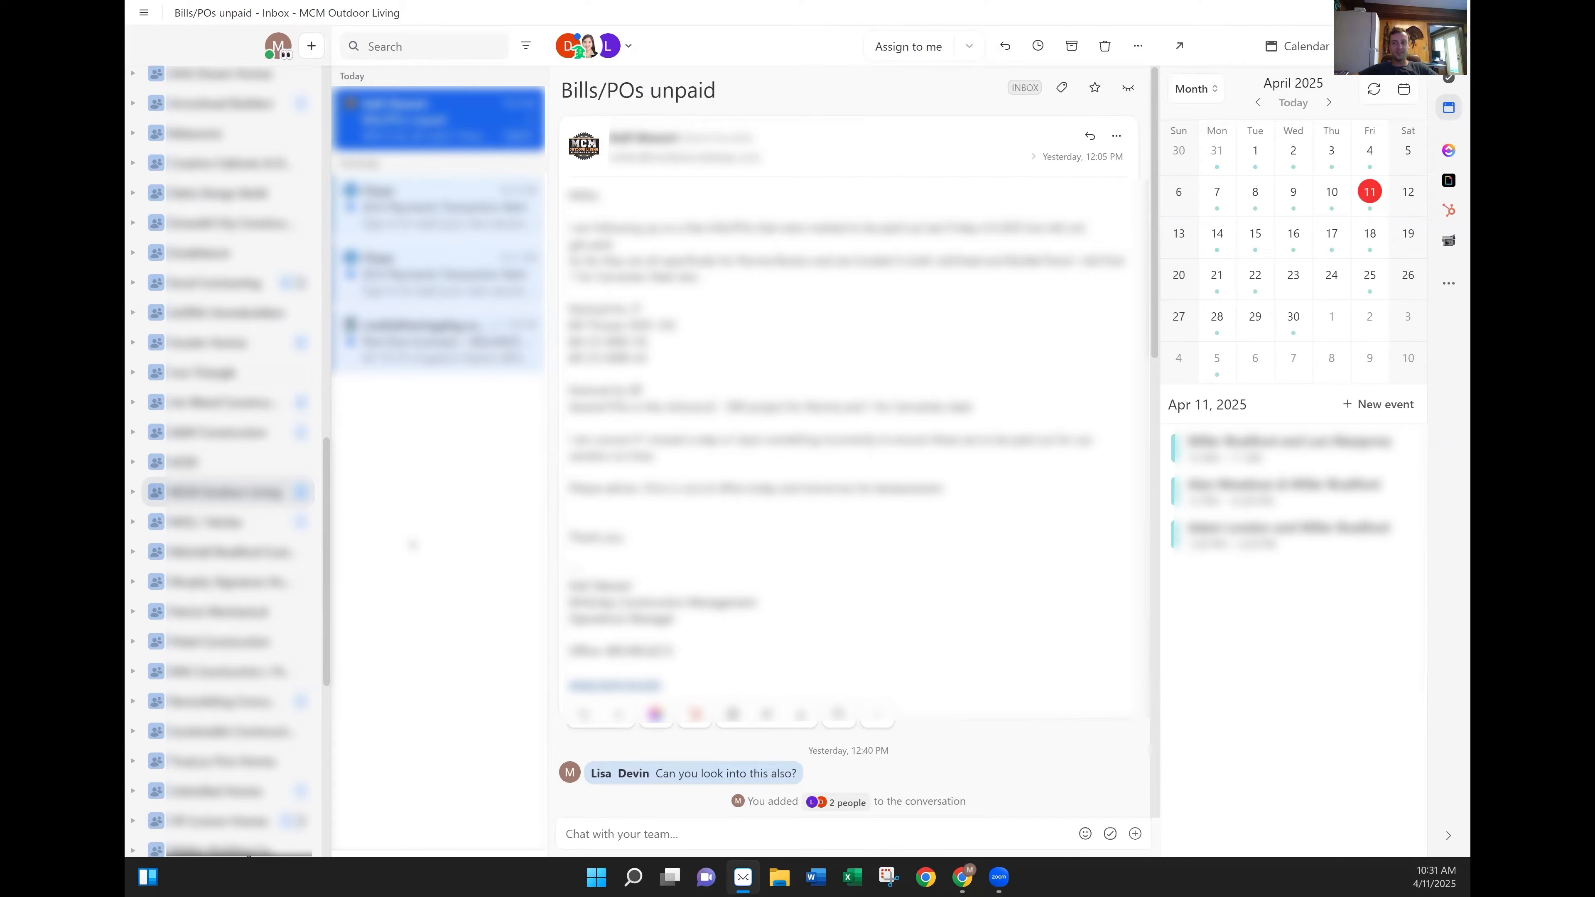
Scroll the Missive window up and back down.
{"action": "scroll", "coordinate": [237, 233], "scroll_direction": "up", "scroll_amount": 10}
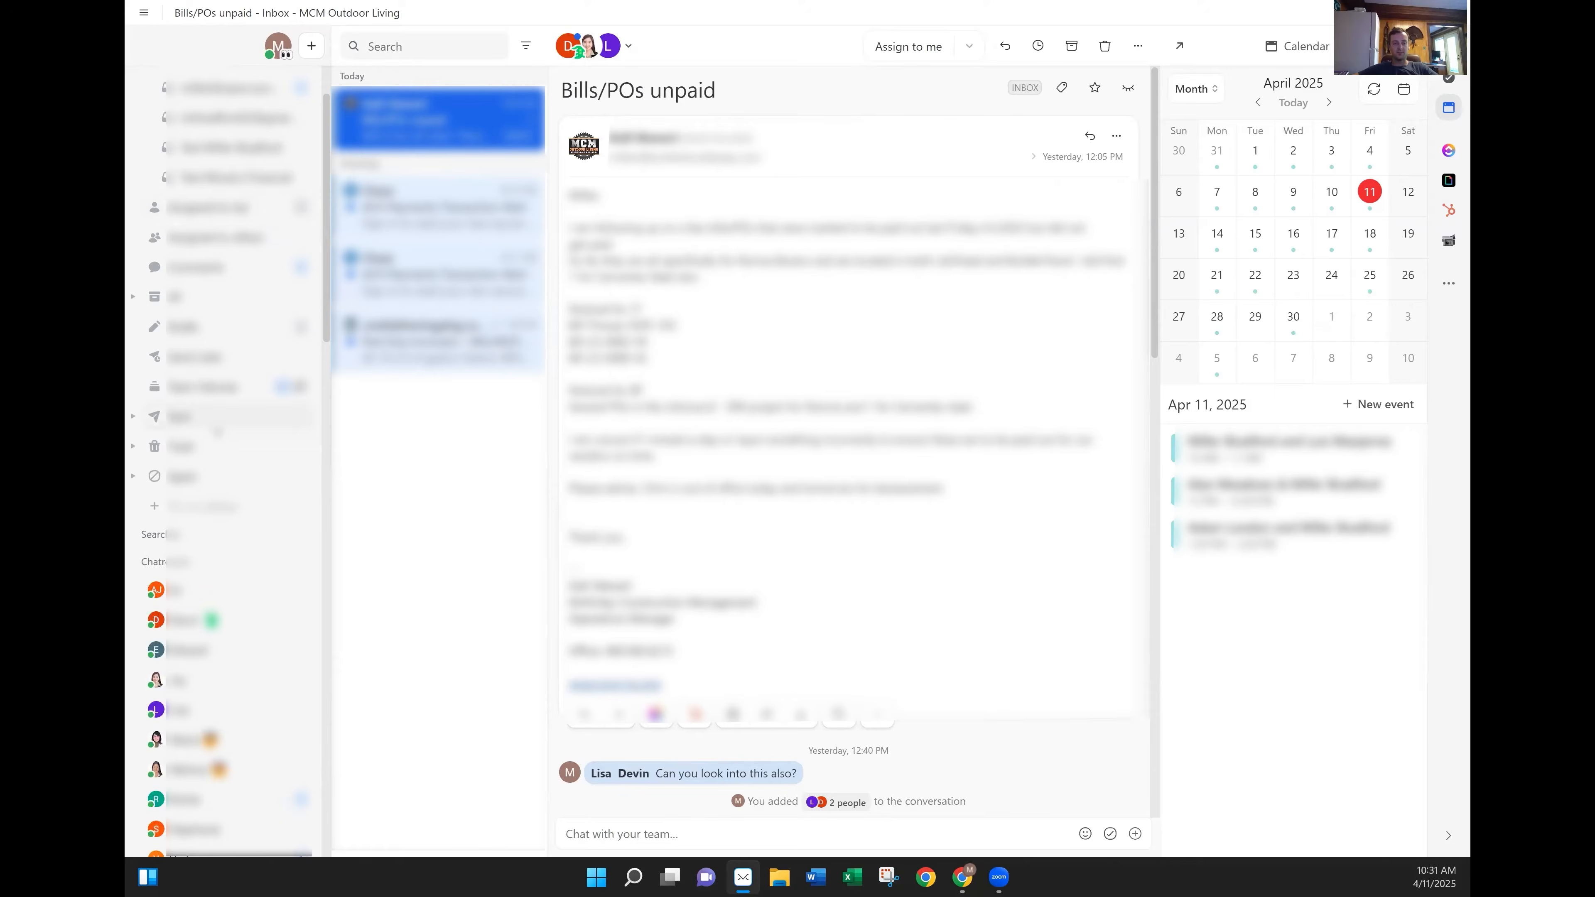
{"action": "scroll", "coordinate": [217, 431], "scroll_direction": "down", "scroll_amount": 10}
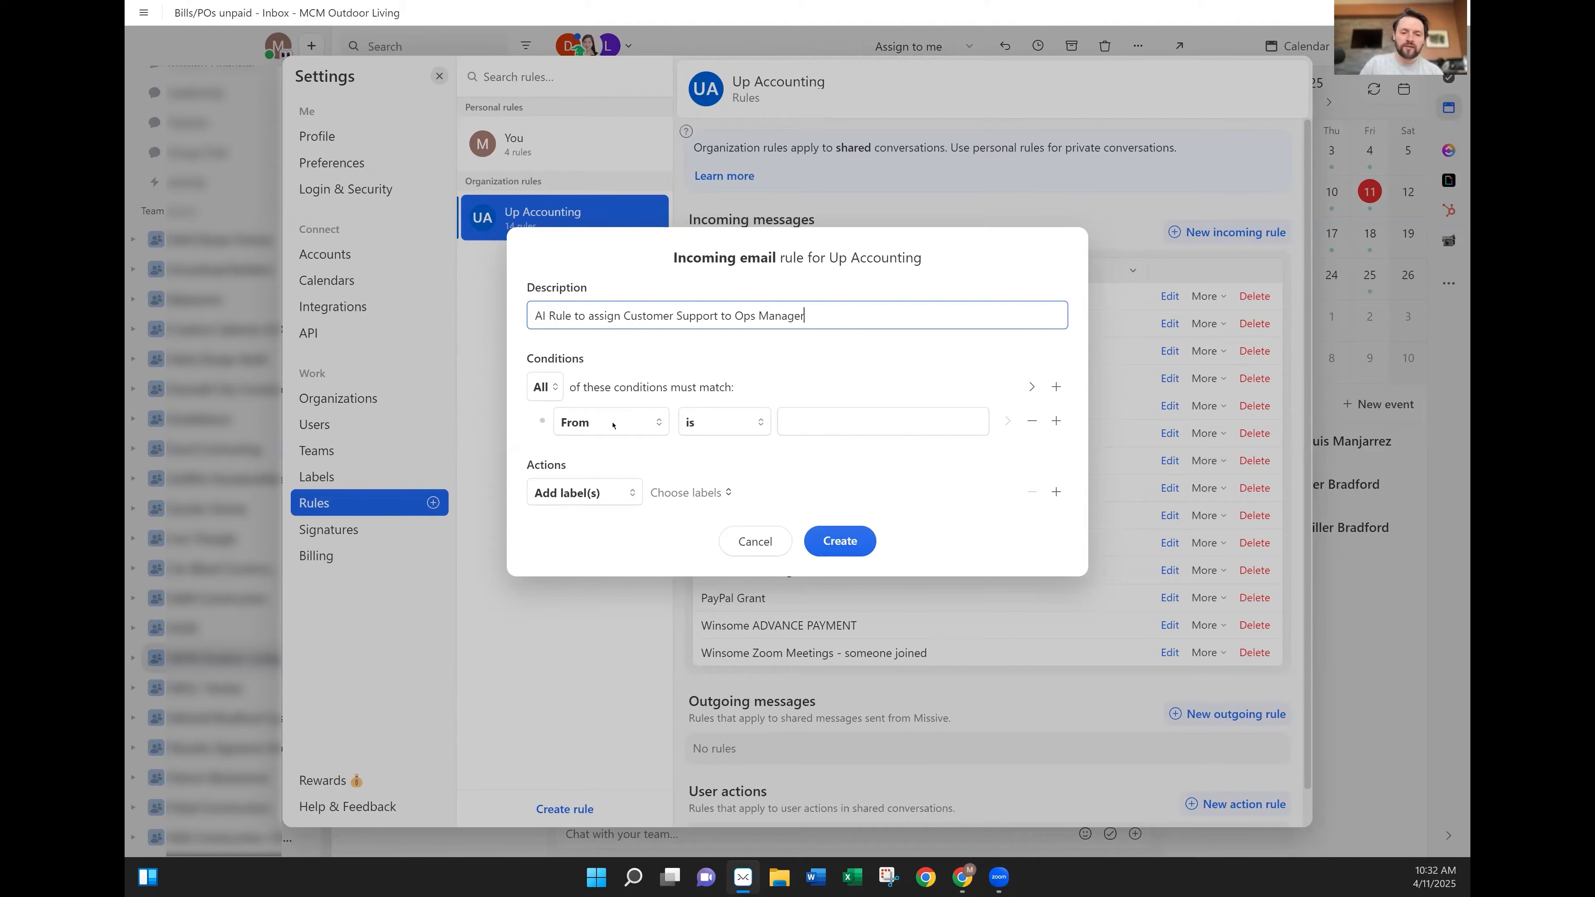
Set the first condition to Number of messages in conversation is 1.
{"action": "left_click", "coordinate": [615, 423]}
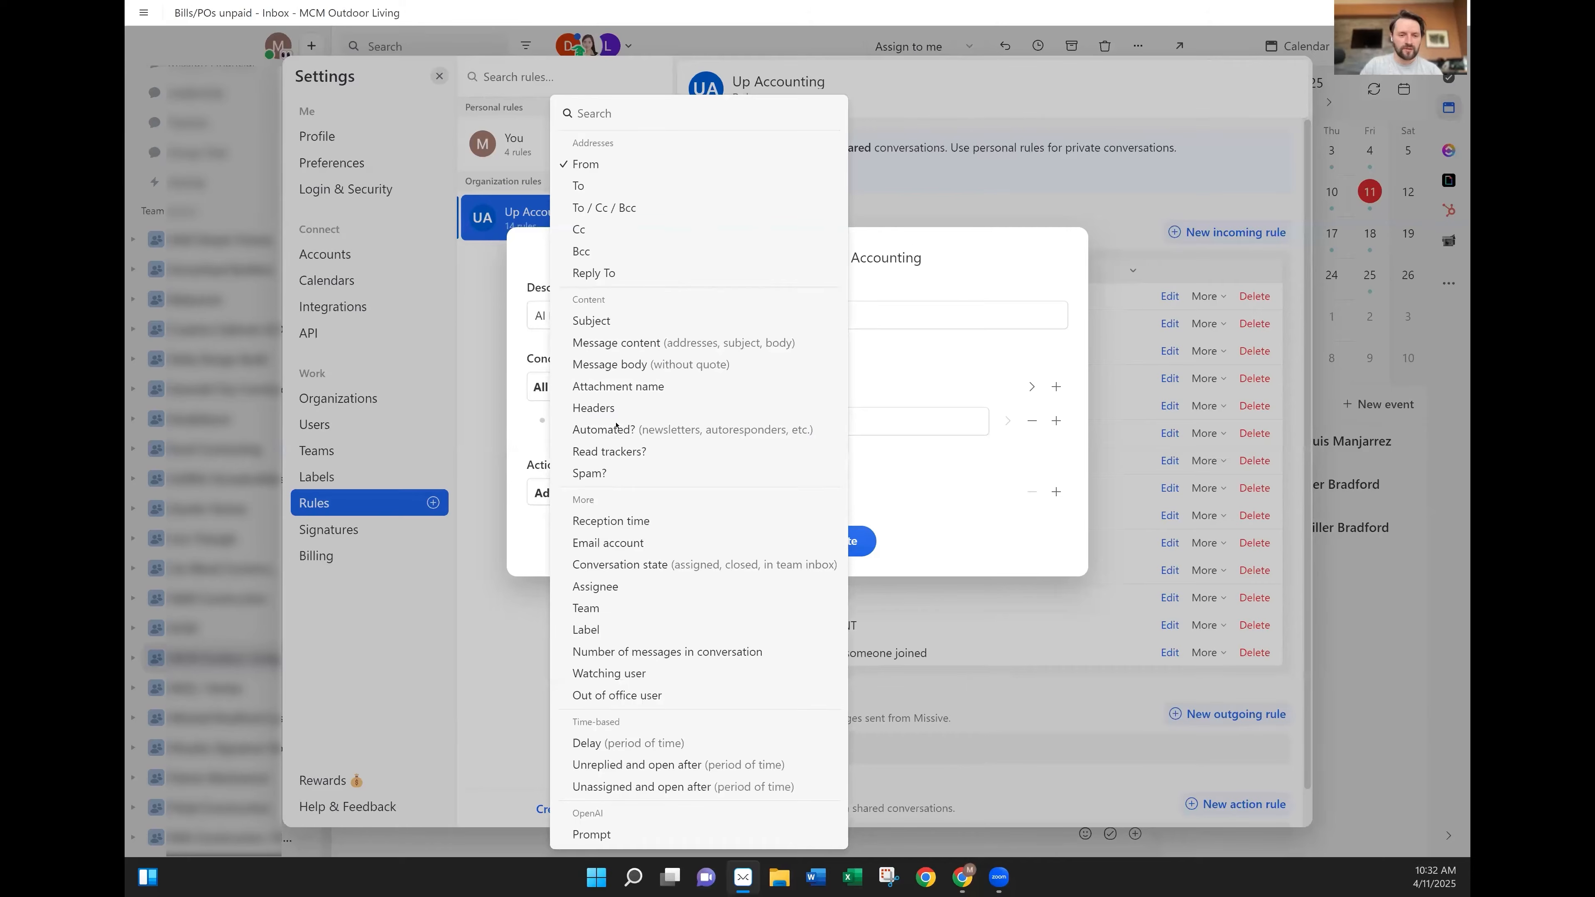
{"action": "left_click", "coordinate": [701, 653]}
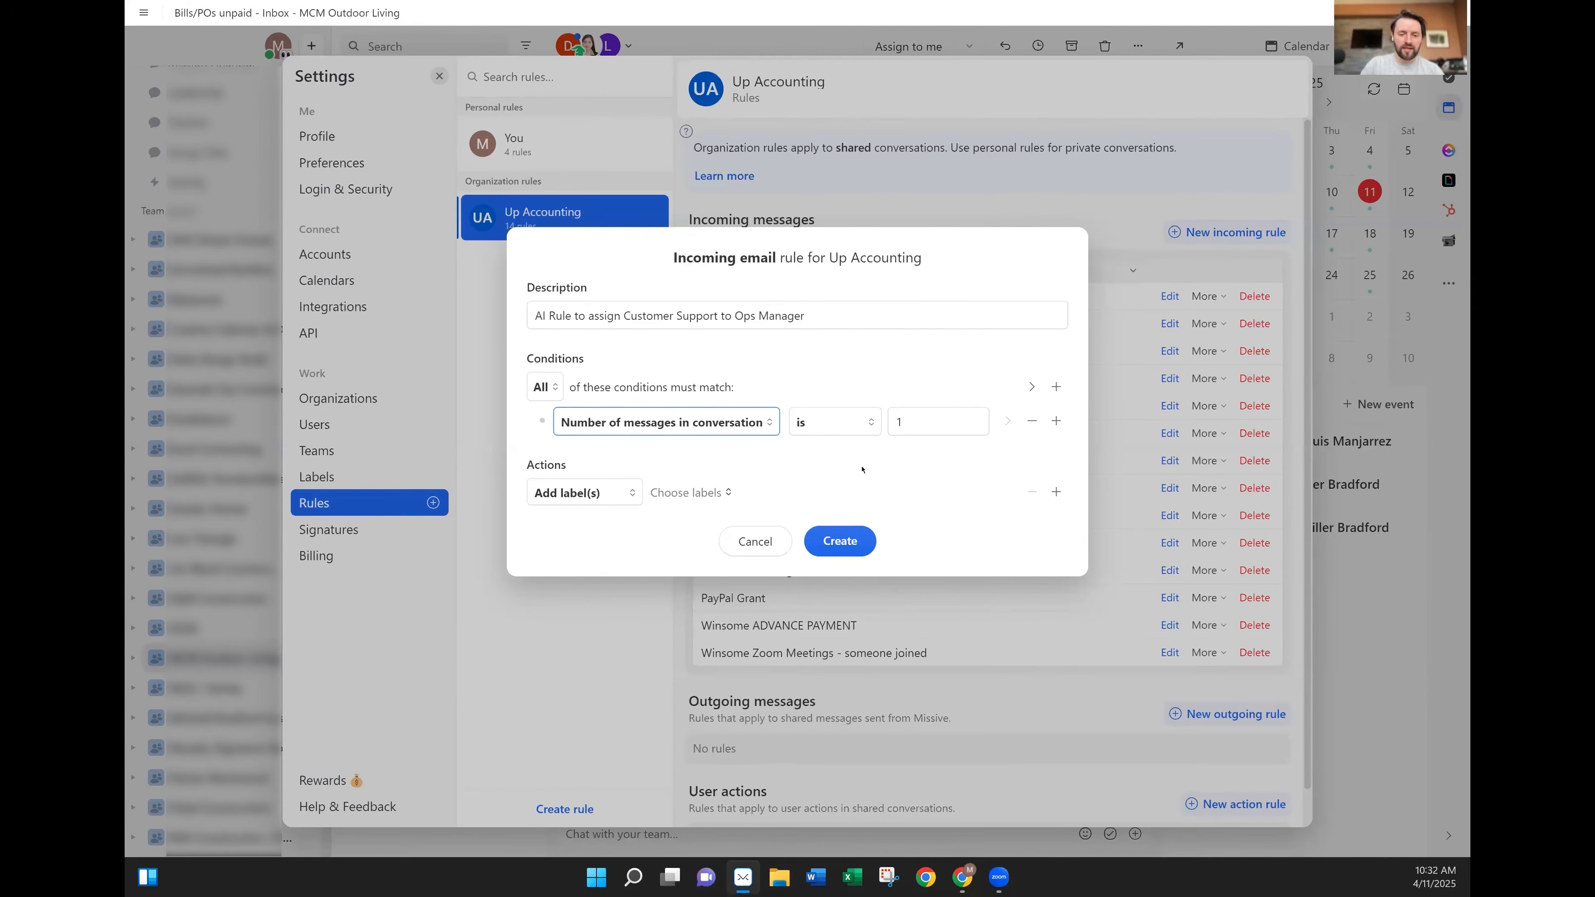
{"action": "left_click", "coordinate": [920, 433]}
{"action": "key", "text": "BackSpace"}
{"action": "type", "text": "0"}
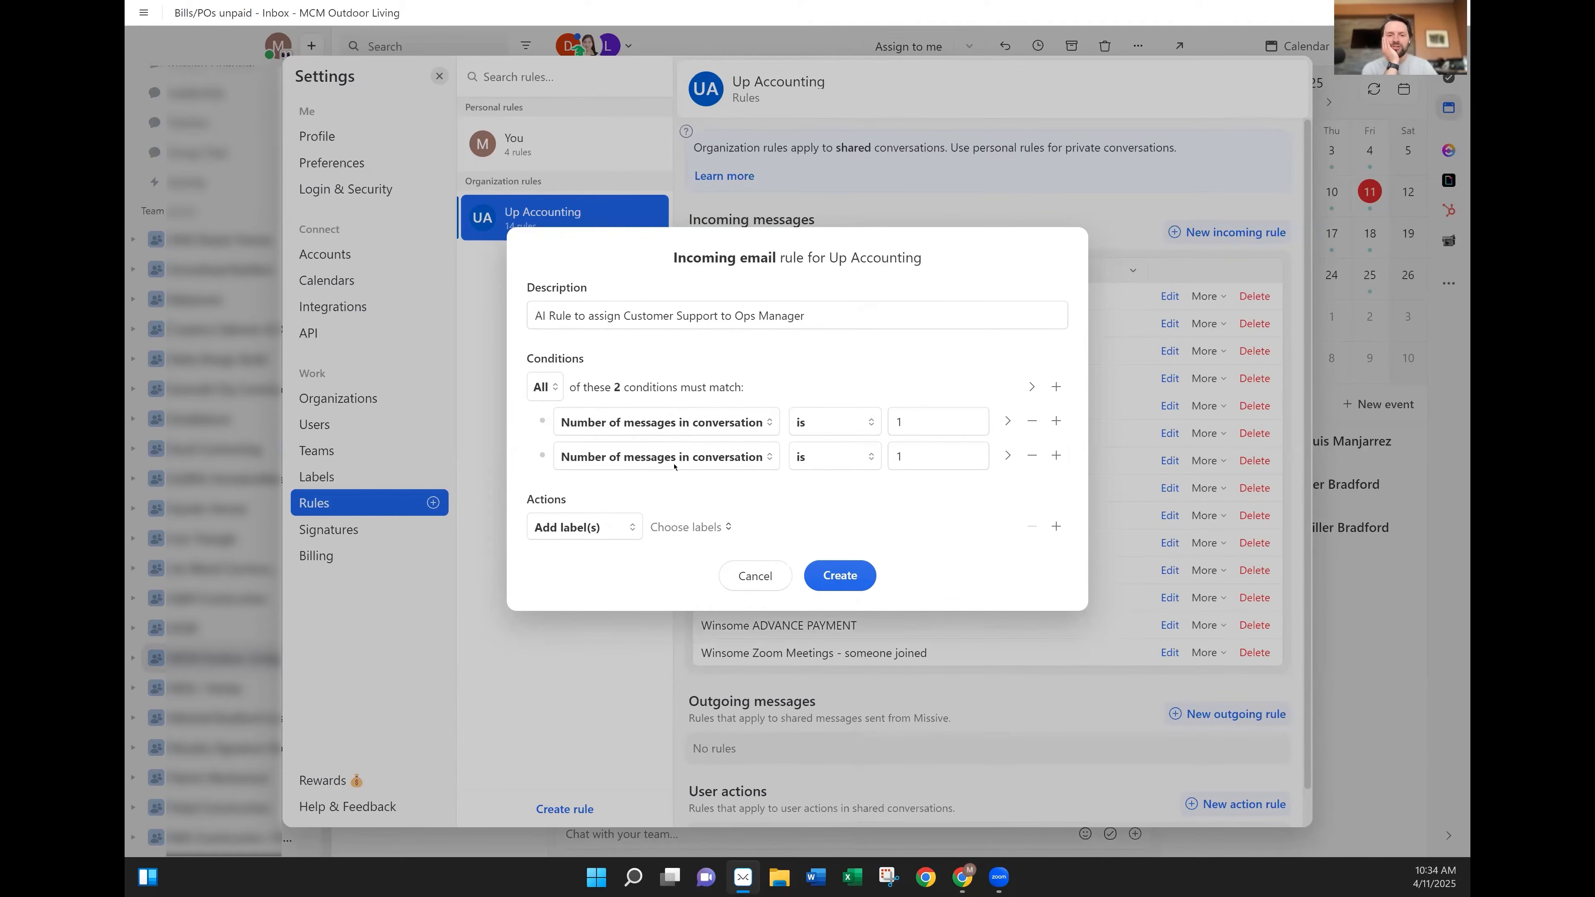
Add a second condition of type OpenAI Prompt result and start editing its prompt.
{"action": "left_click", "coordinate": [659, 457]}
{"action": "key", "text": "Down"}
{"action": "key", "text": "Down"}
{"action": "key", "text": "Down"}
{"action": "key", "text": "Down"}
{"action": "key", "text": "Down"}
{"action": "key", "text": "Down"}
{"action": "key", "text": "Down"}
{"action": "key", "text": "Down"}
{"action": "key", "text": "Down"}
{"action": "key", "text": "Down"}
{"action": "key", "text": "Down"}
{"action": "key", "text": "Down"}
{"action": "key", "text": "Down"}
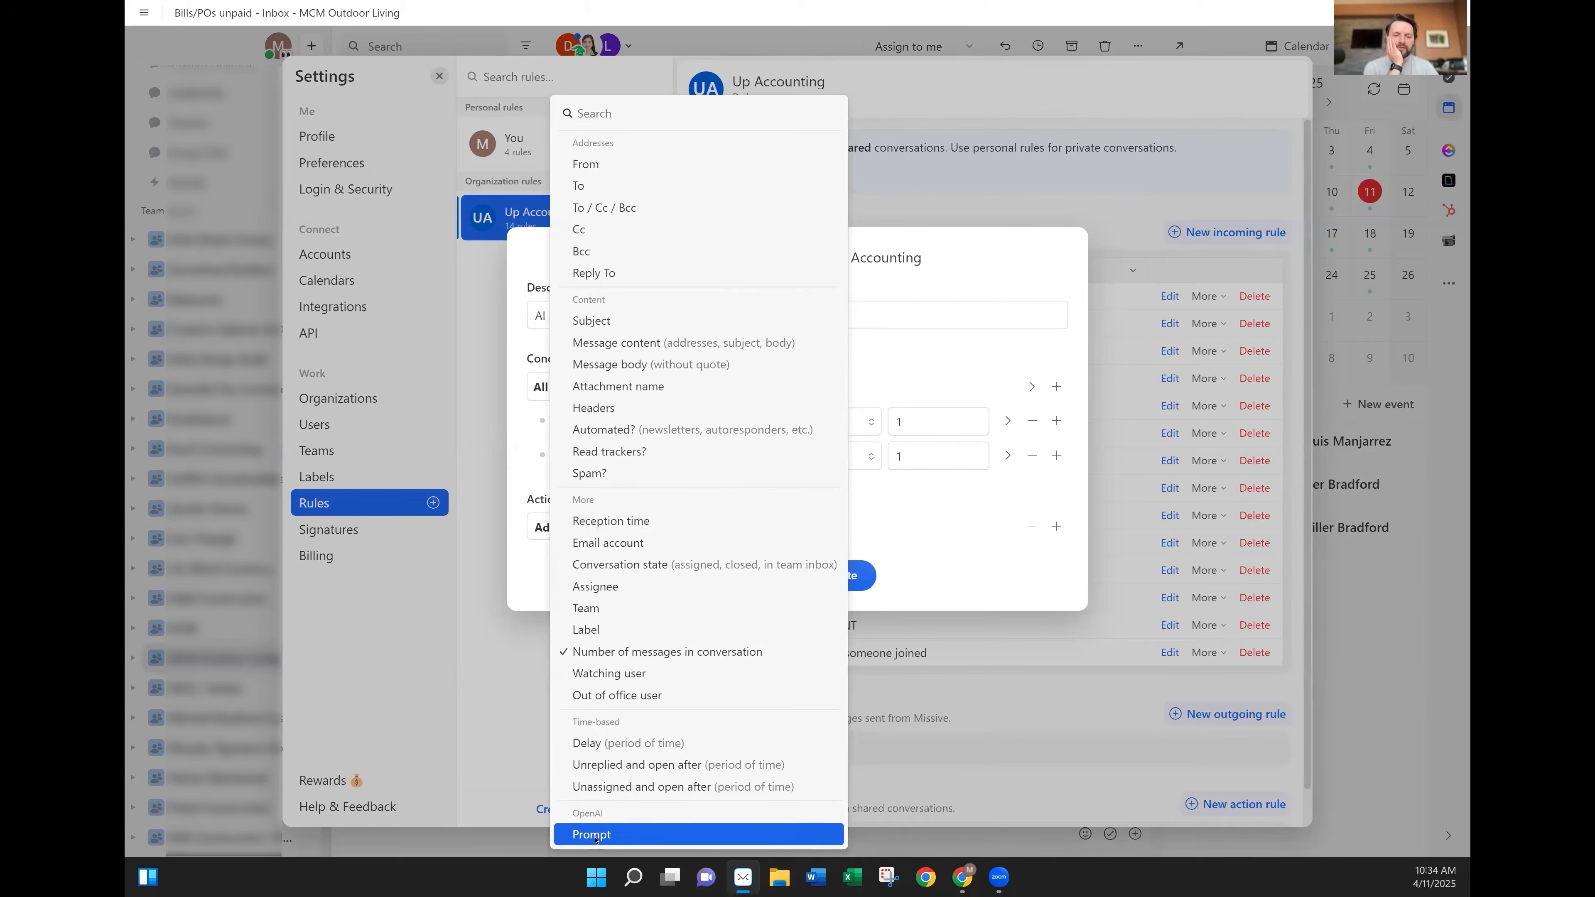
{"action": "key", "text": "Return"}
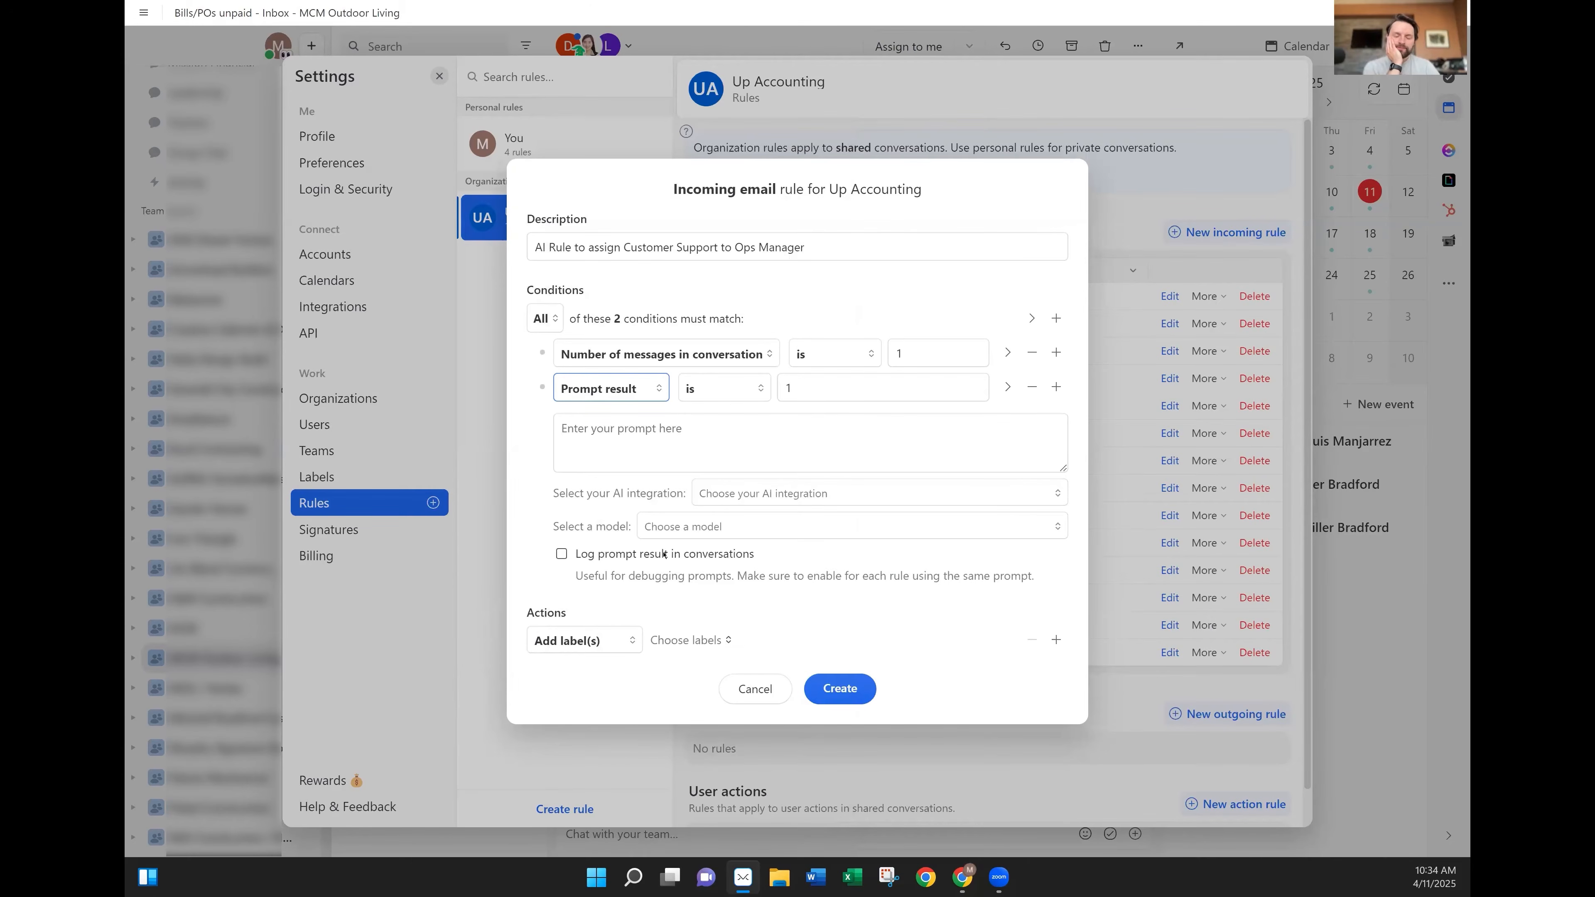
{"action": "left_click", "coordinate": [643, 438]}
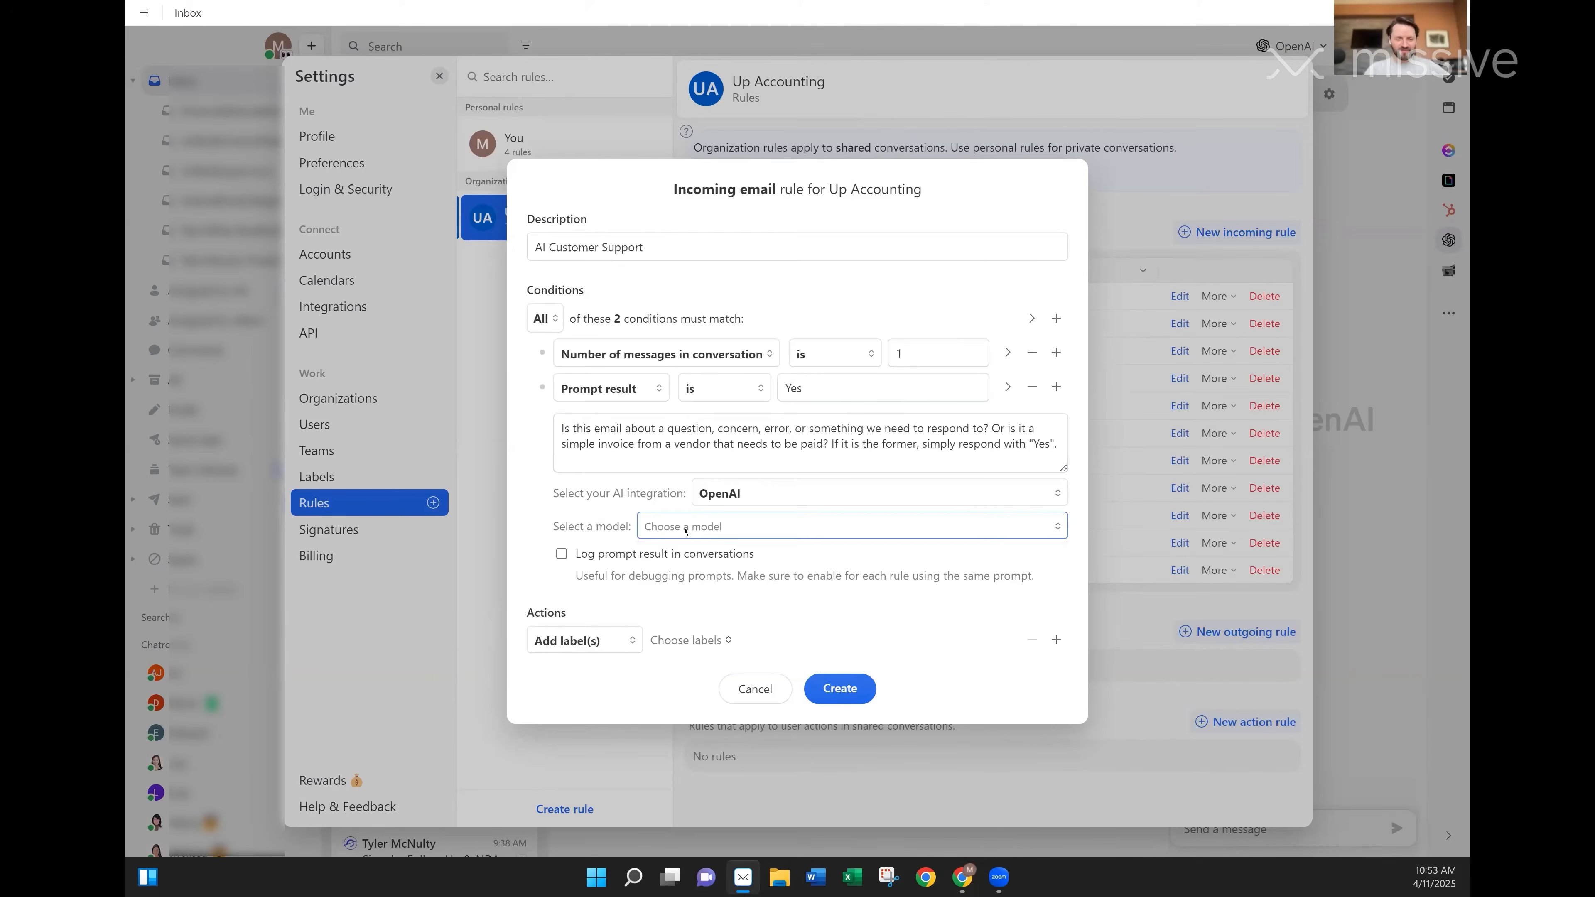
Use GPT-4o Mini as the model and make the rule action Assign user(s).
{"action": "left_click", "coordinate": [683, 527]}
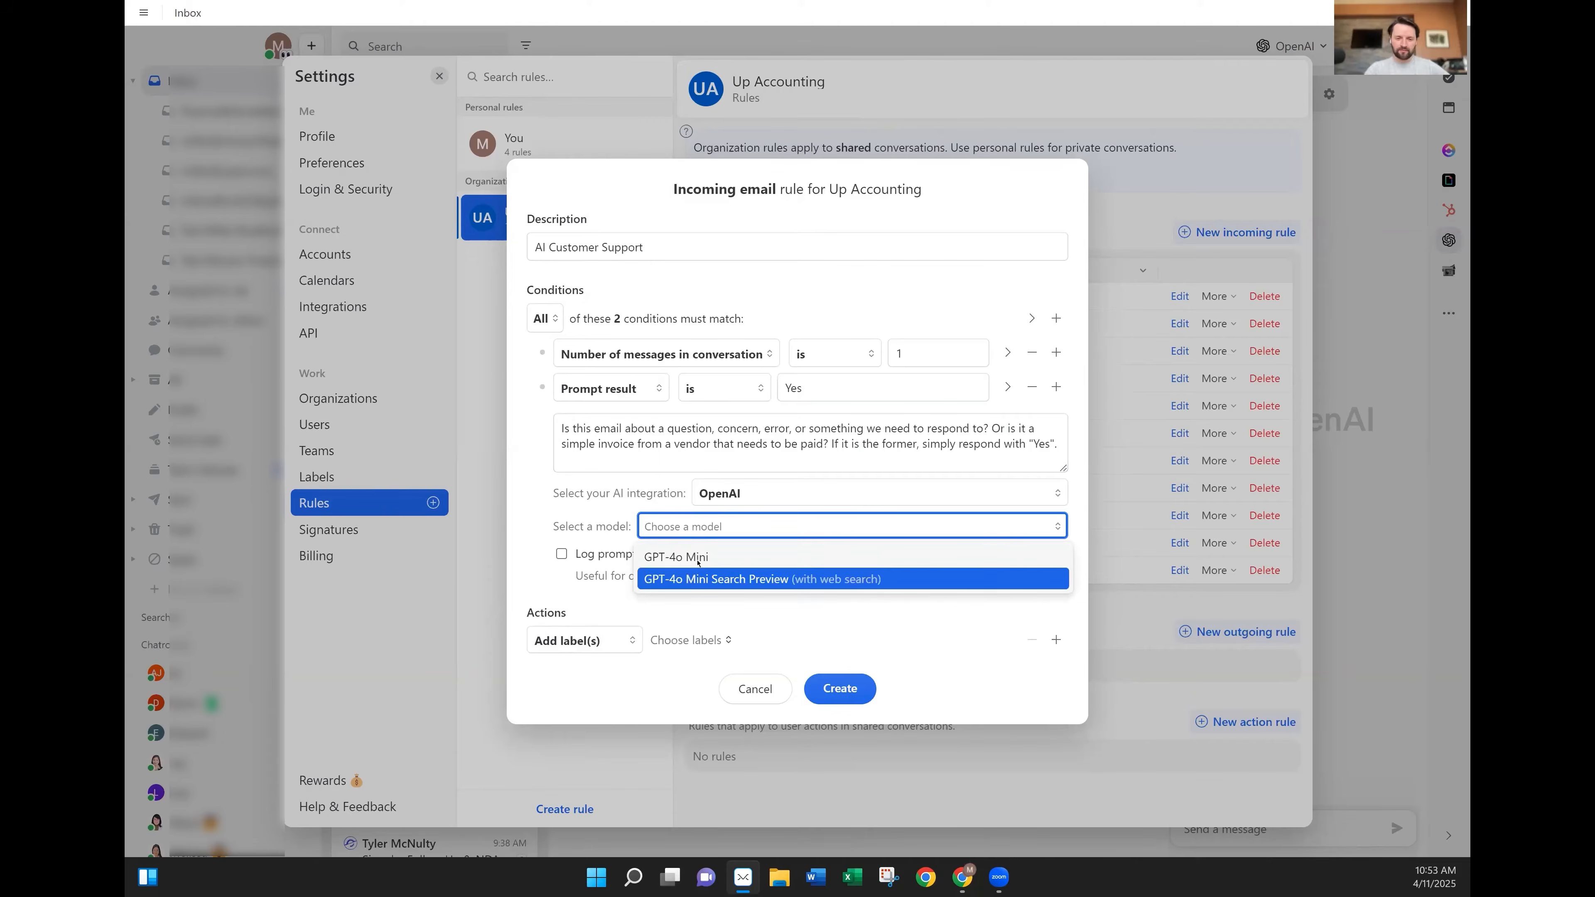
{"action": "left_click", "coordinate": [684, 564]}
{"action": "left_click", "coordinate": [584, 640]}
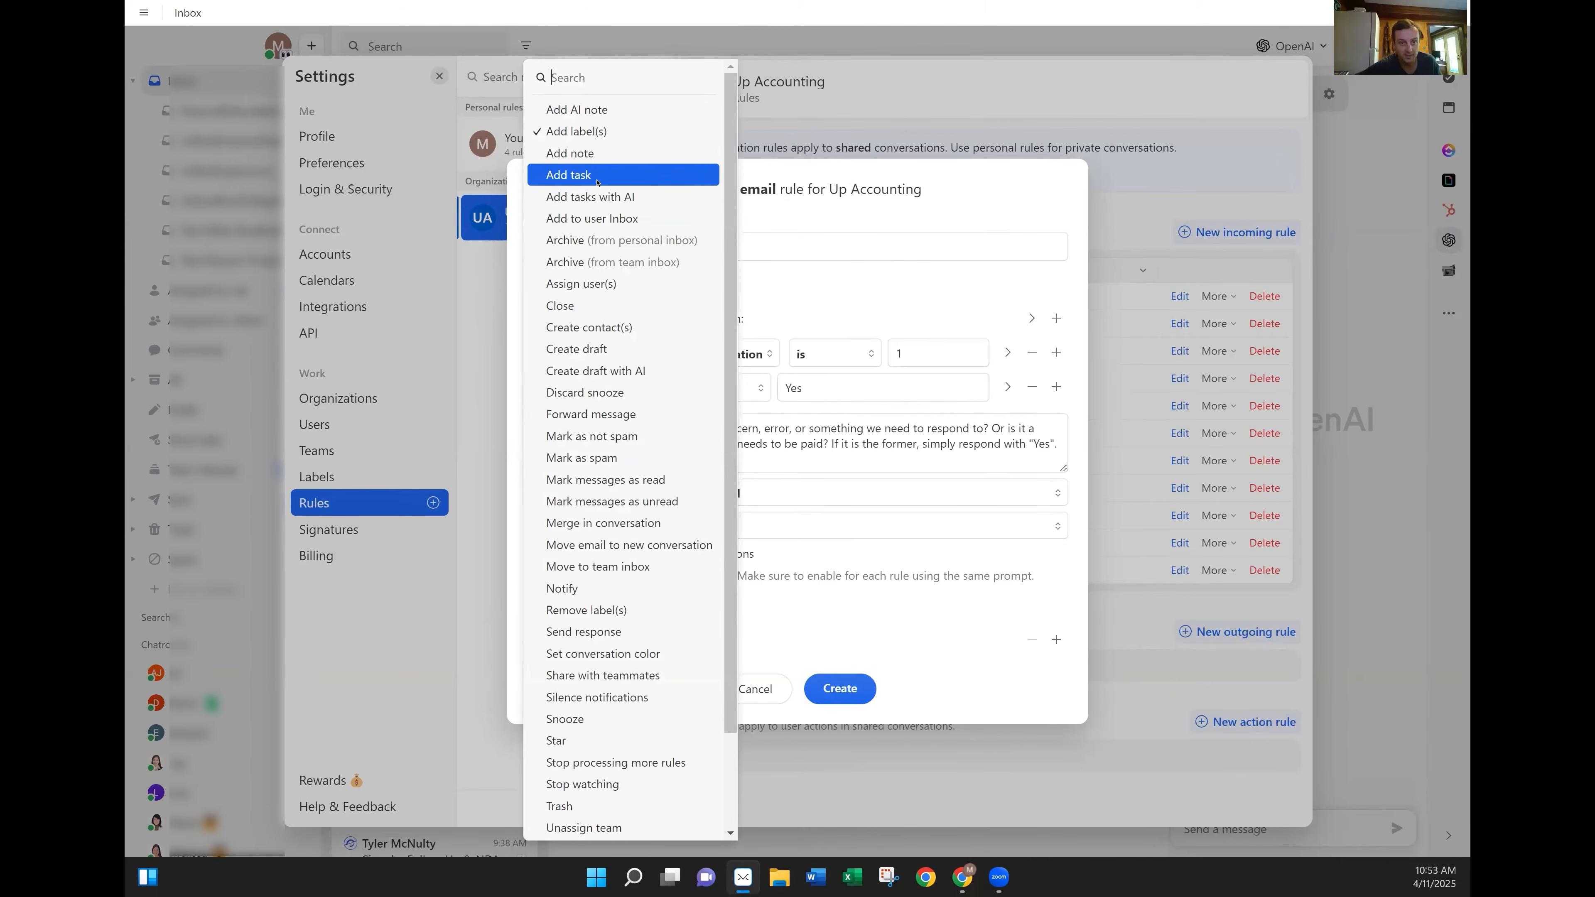
{"action": "type", "text": "ass"}
{"action": "left_click", "coordinate": [591, 705]}
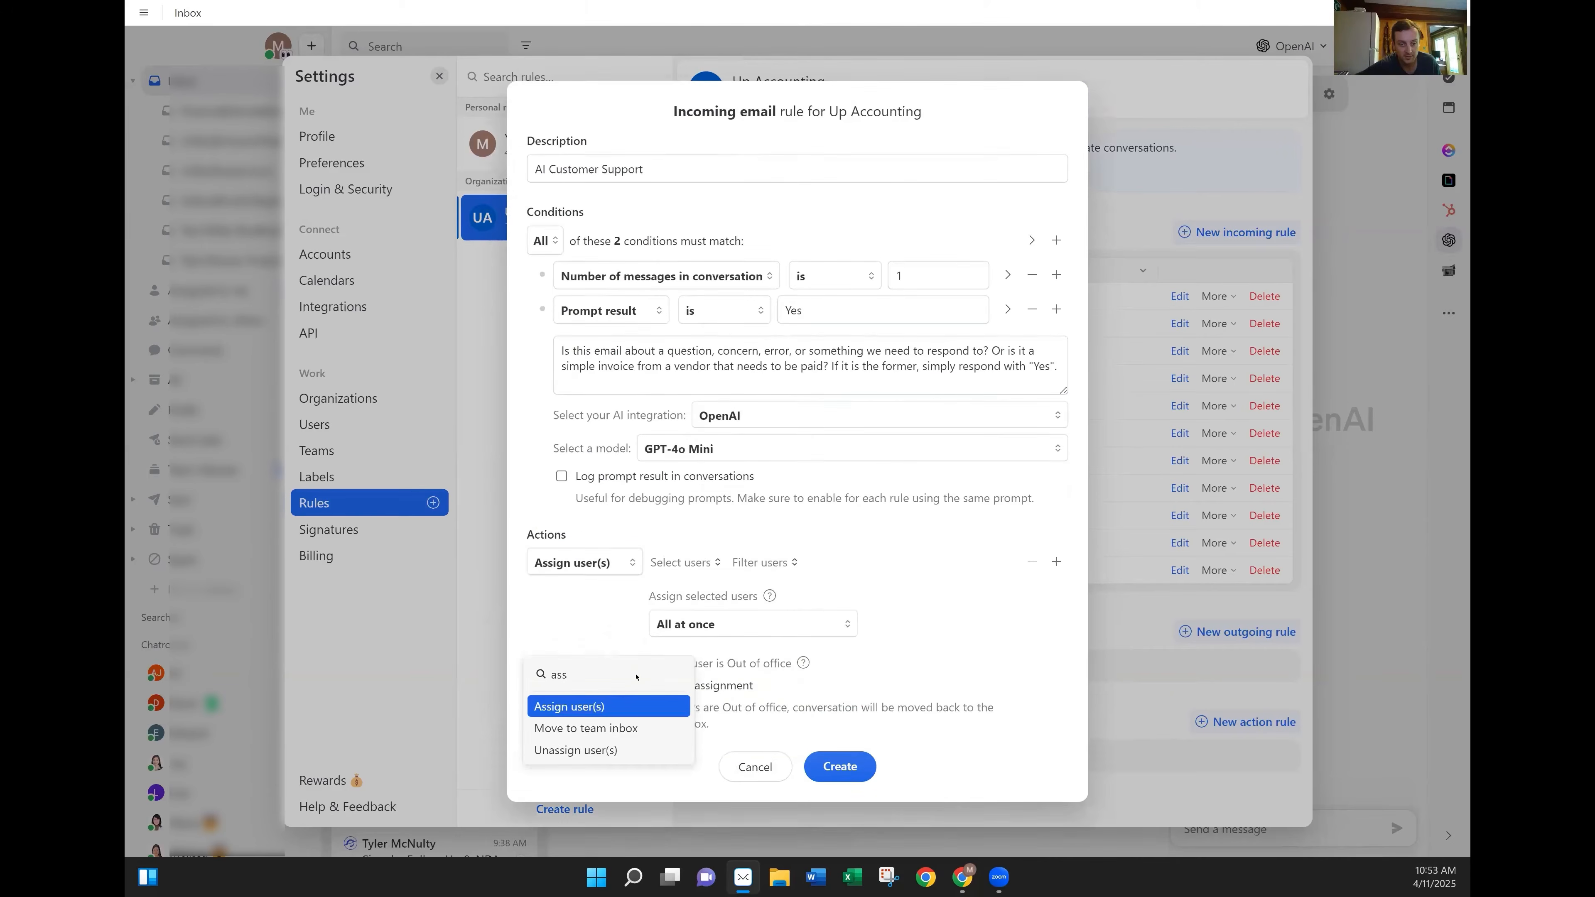
Assign the chosen teammate, untick Skip assignment, tick Log prompt result, and create the rule.
{"action": "left_click", "coordinate": [668, 563]}
{"action": "scroll", "coordinate": [681, 679], "scroll_direction": "down", "scroll_amount": 15}
{"action": "scroll", "coordinate": [678, 748], "scroll_direction": "up", "scroll_amount": 3}
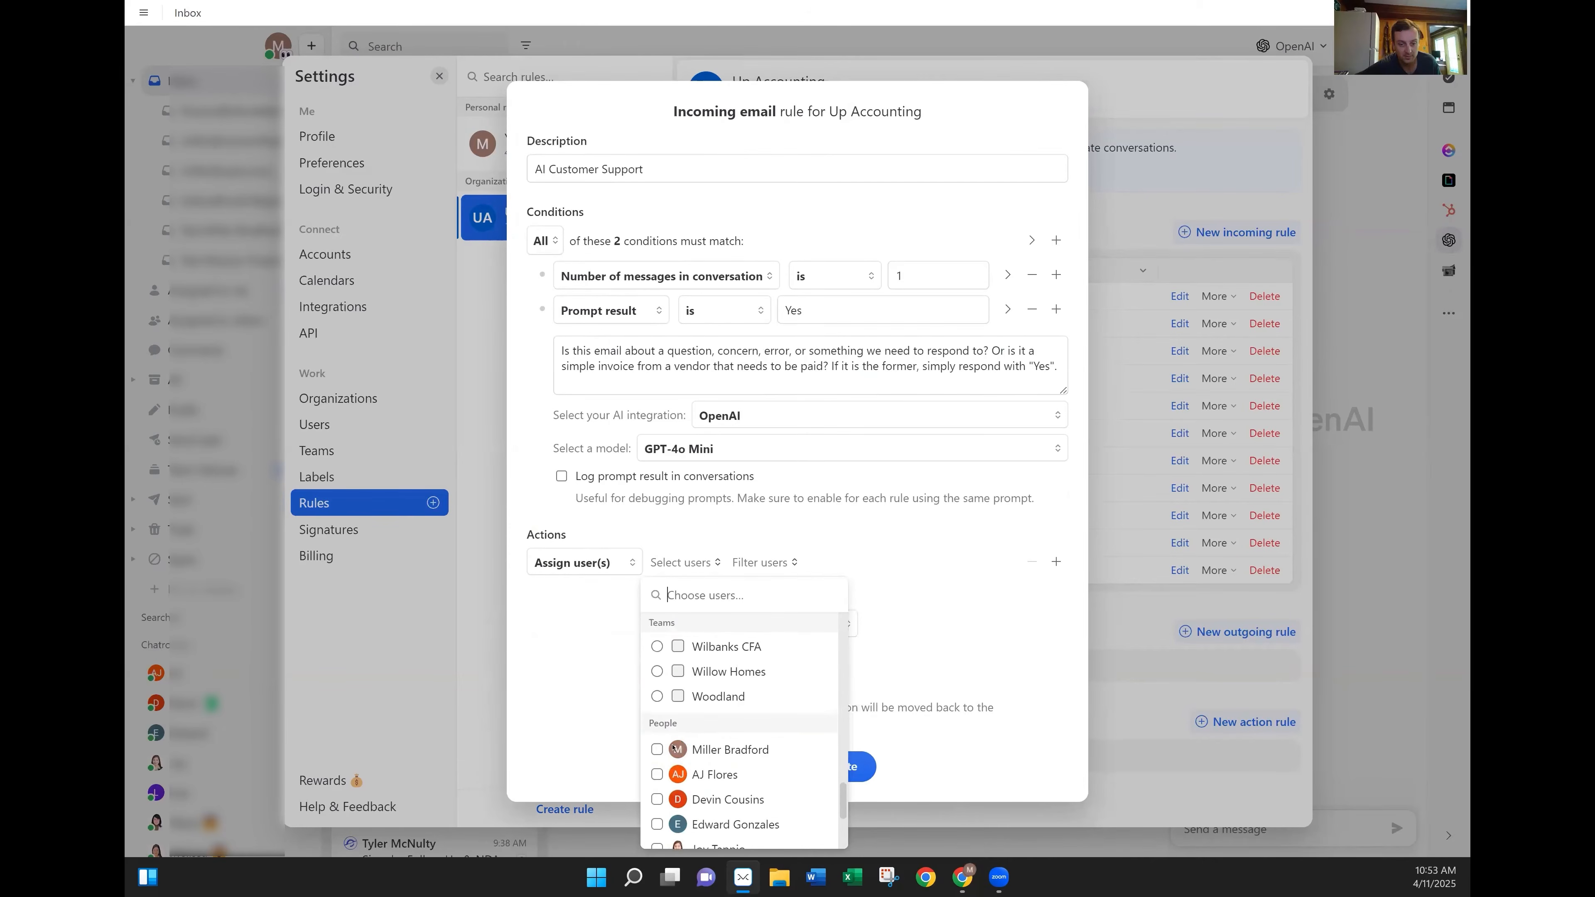
{"action": "left_click", "coordinate": [678, 748]}
{"action": "left_click", "coordinate": [609, 635]}
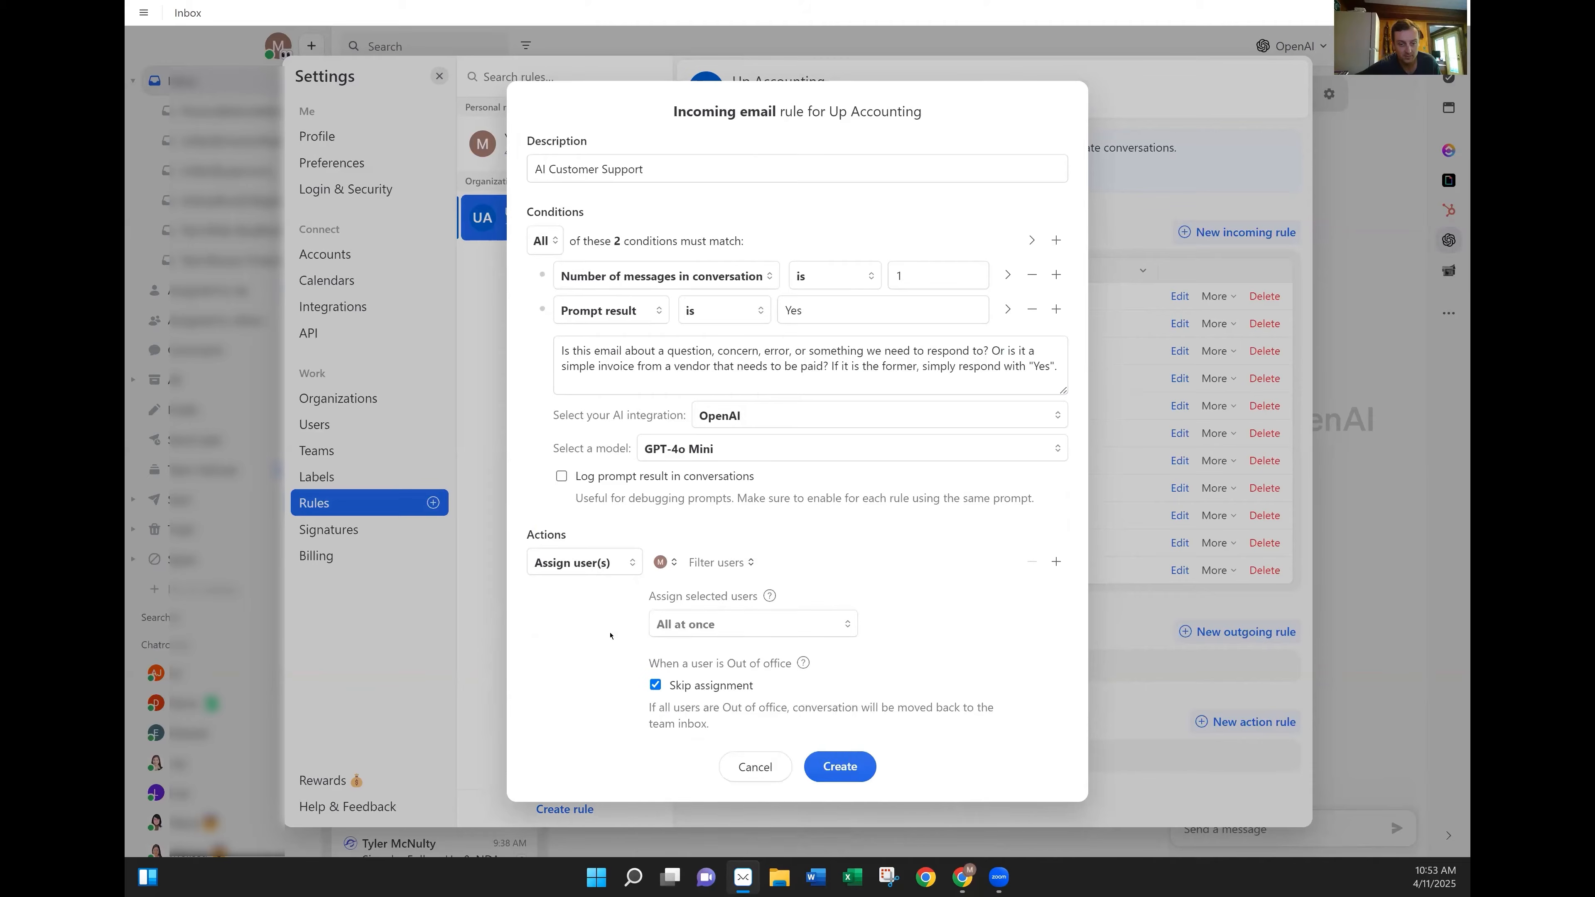
{"action": "left_click", "coordinate": [655, 685]}
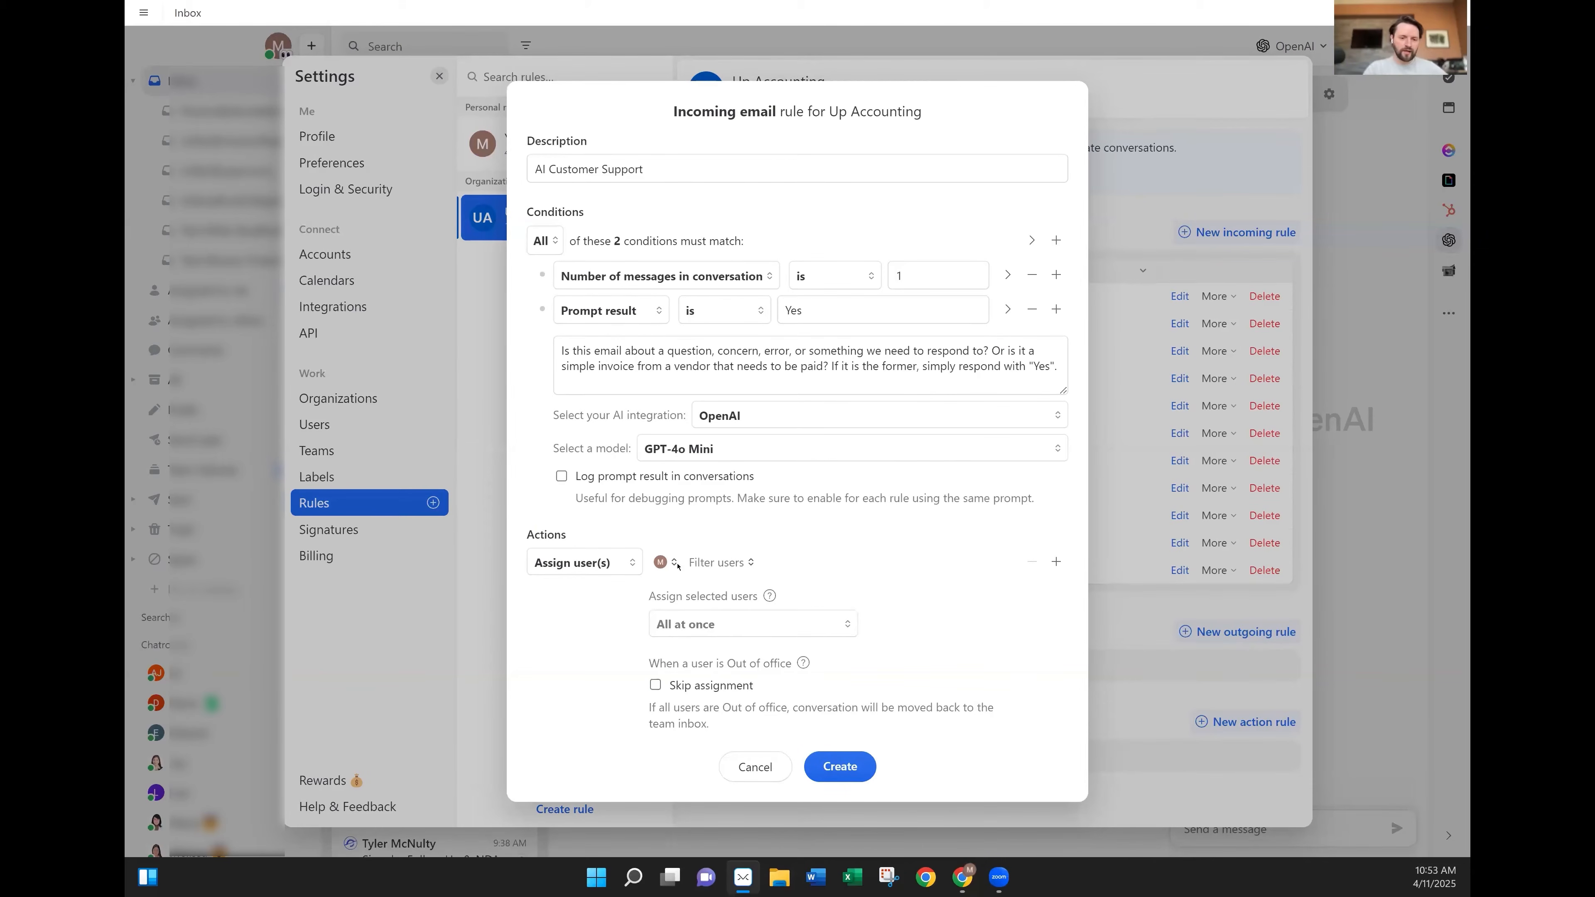
{"action": "left_click", "coordinate": [562, 477]}
{"action": "left_click", "coordinate": [840, 766]}
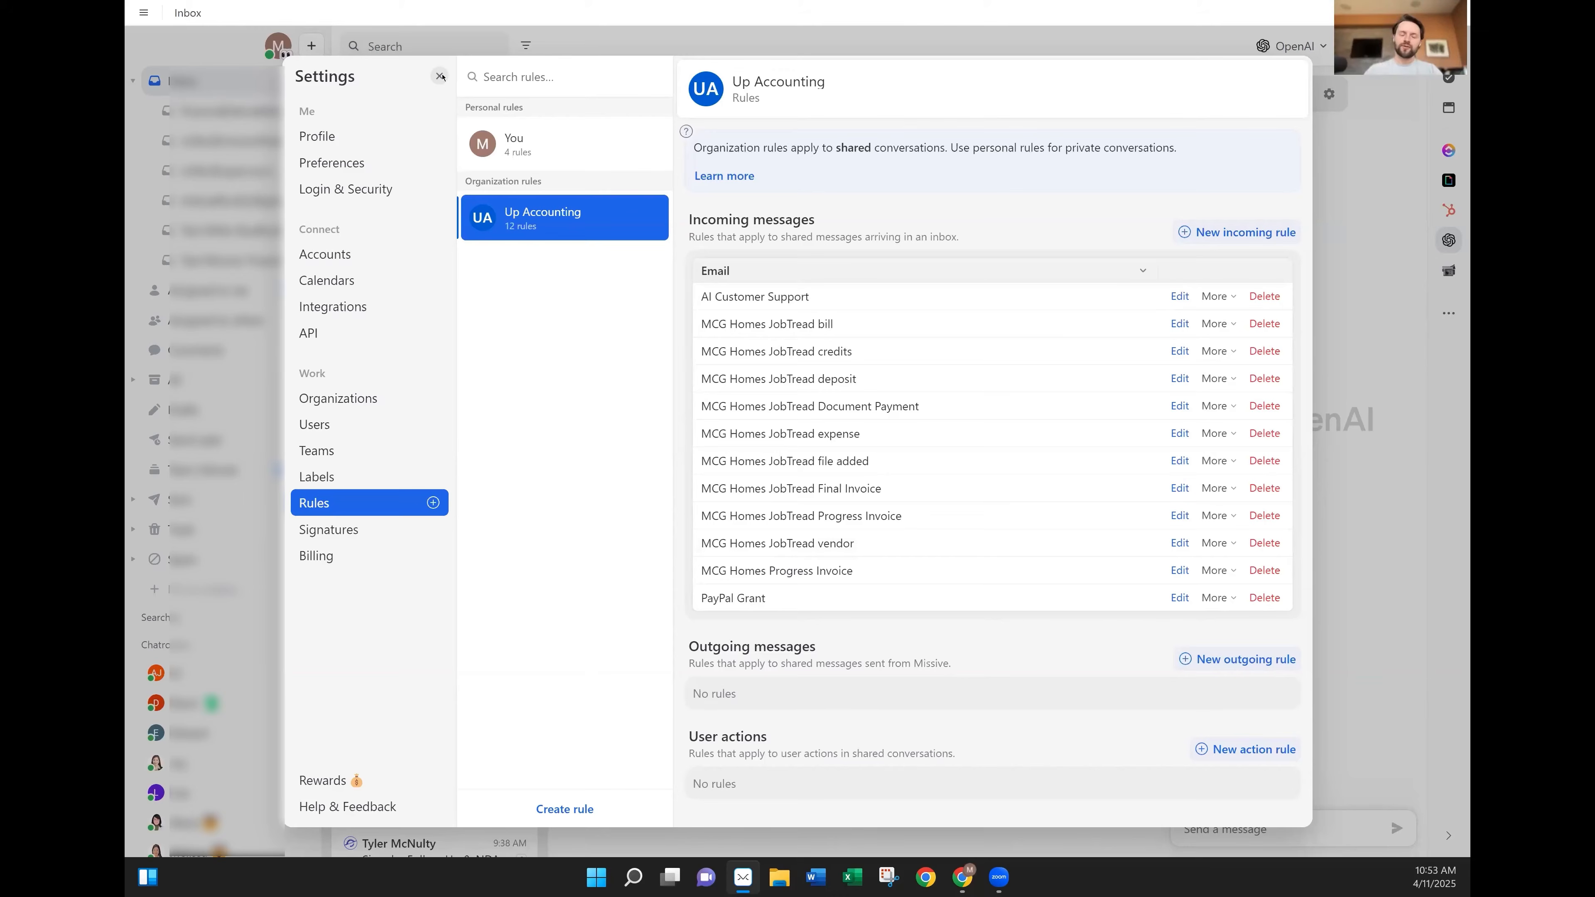
Close Settings and open the MCM Outdoor Living unpaid bills conversation, expanding its first email.
{"action": "key", "text": "Escape"}
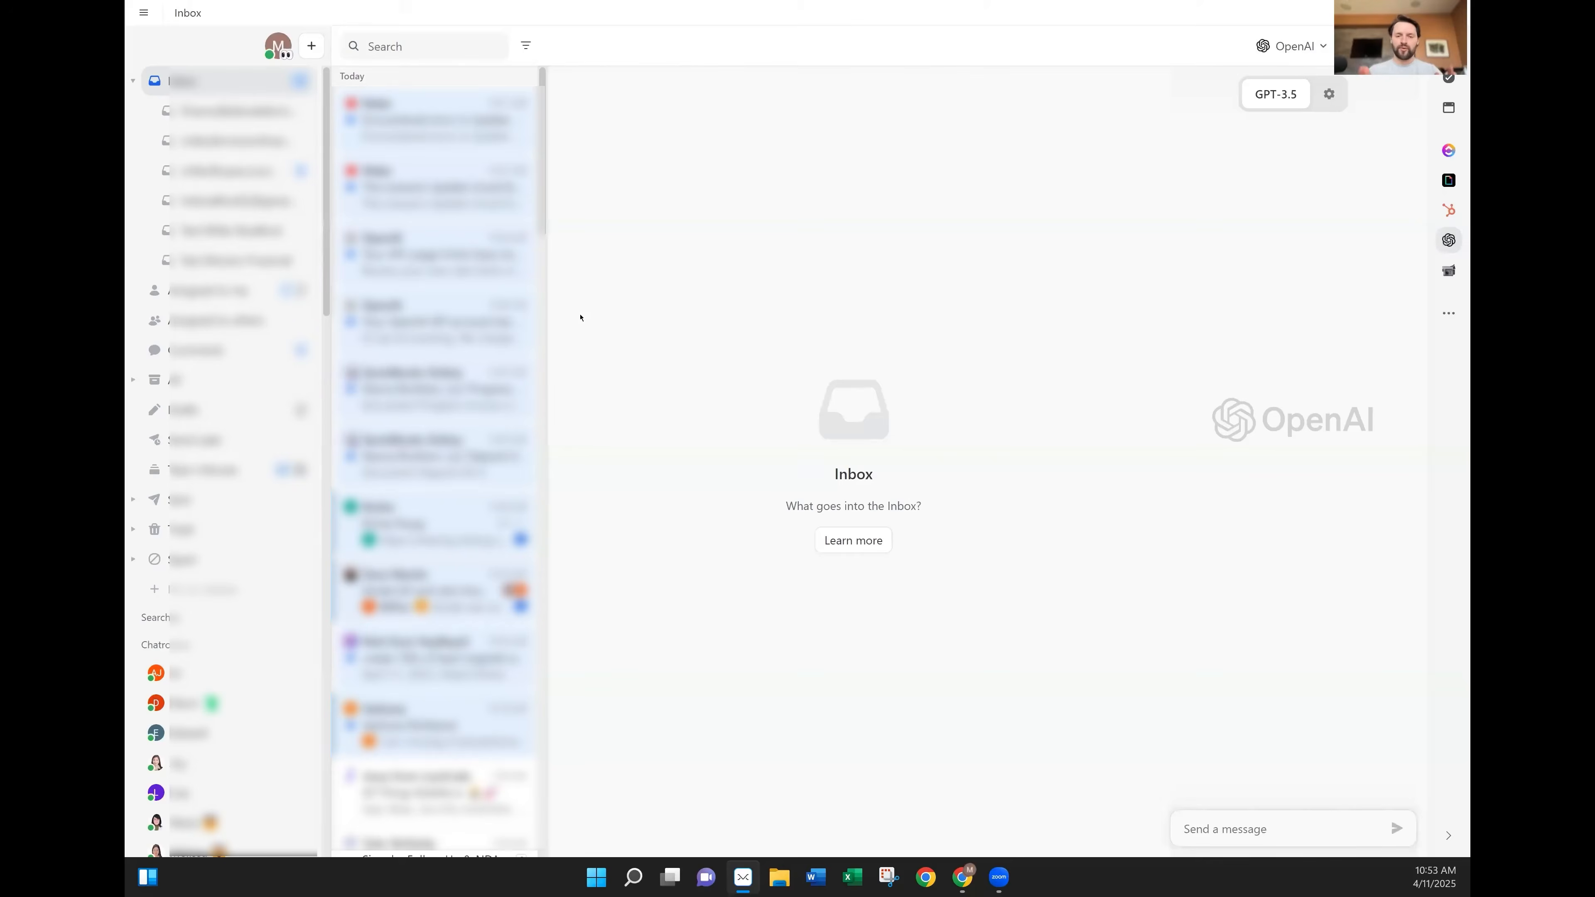
{"action": "scroll", "coordinate": [196, 286], "scroll_direction": "down", "scroll_amount": 12}
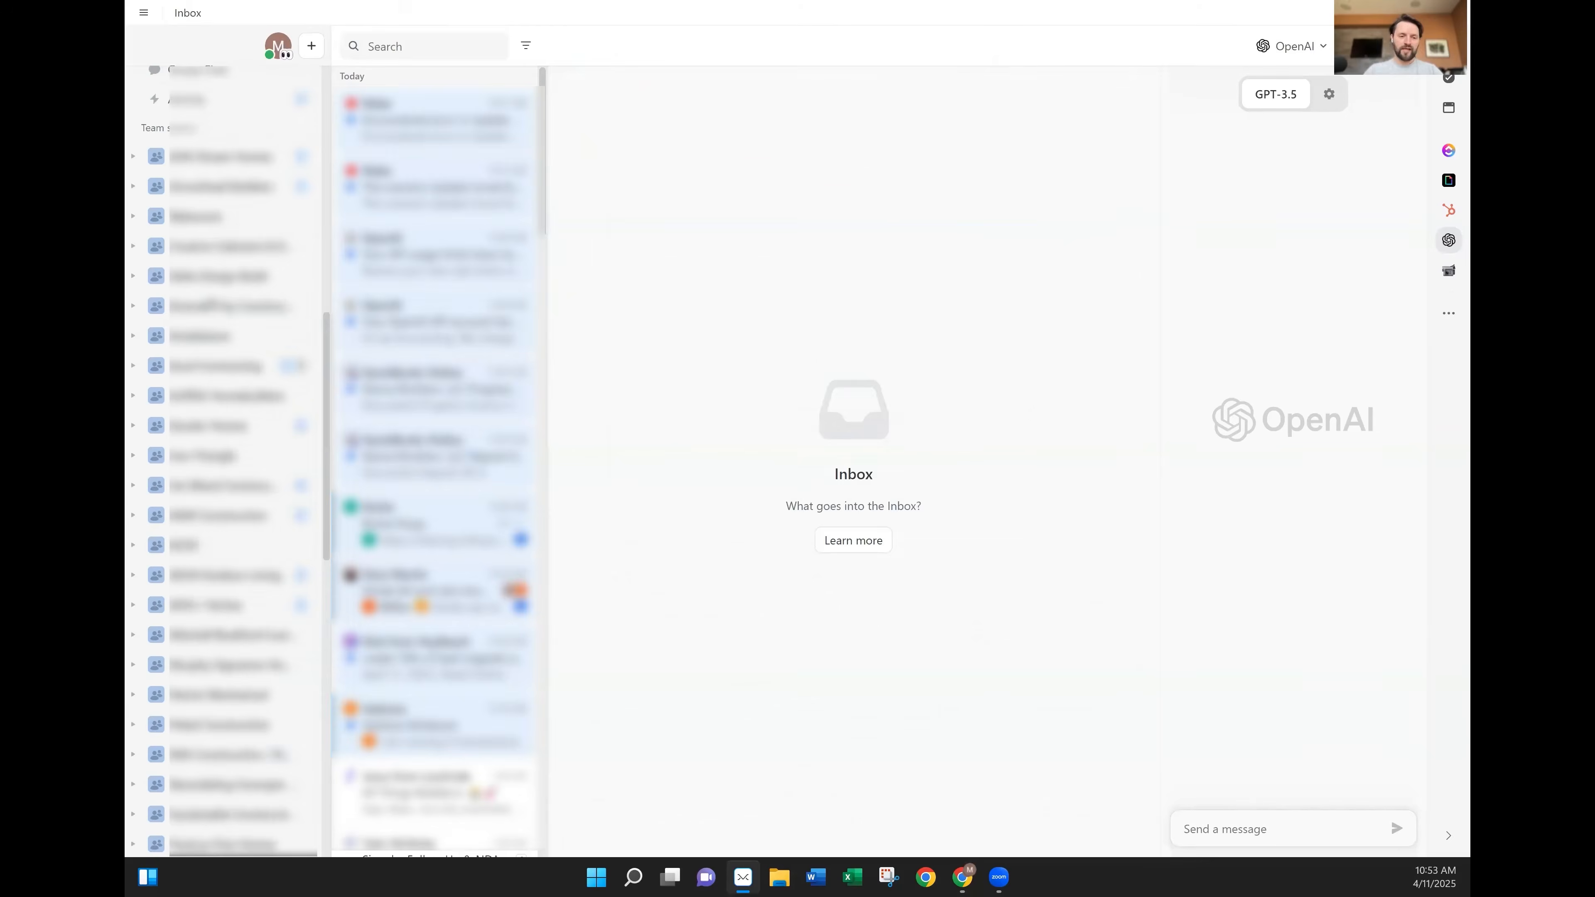
{"action": "left_click", "coordinate": [223, 325]}
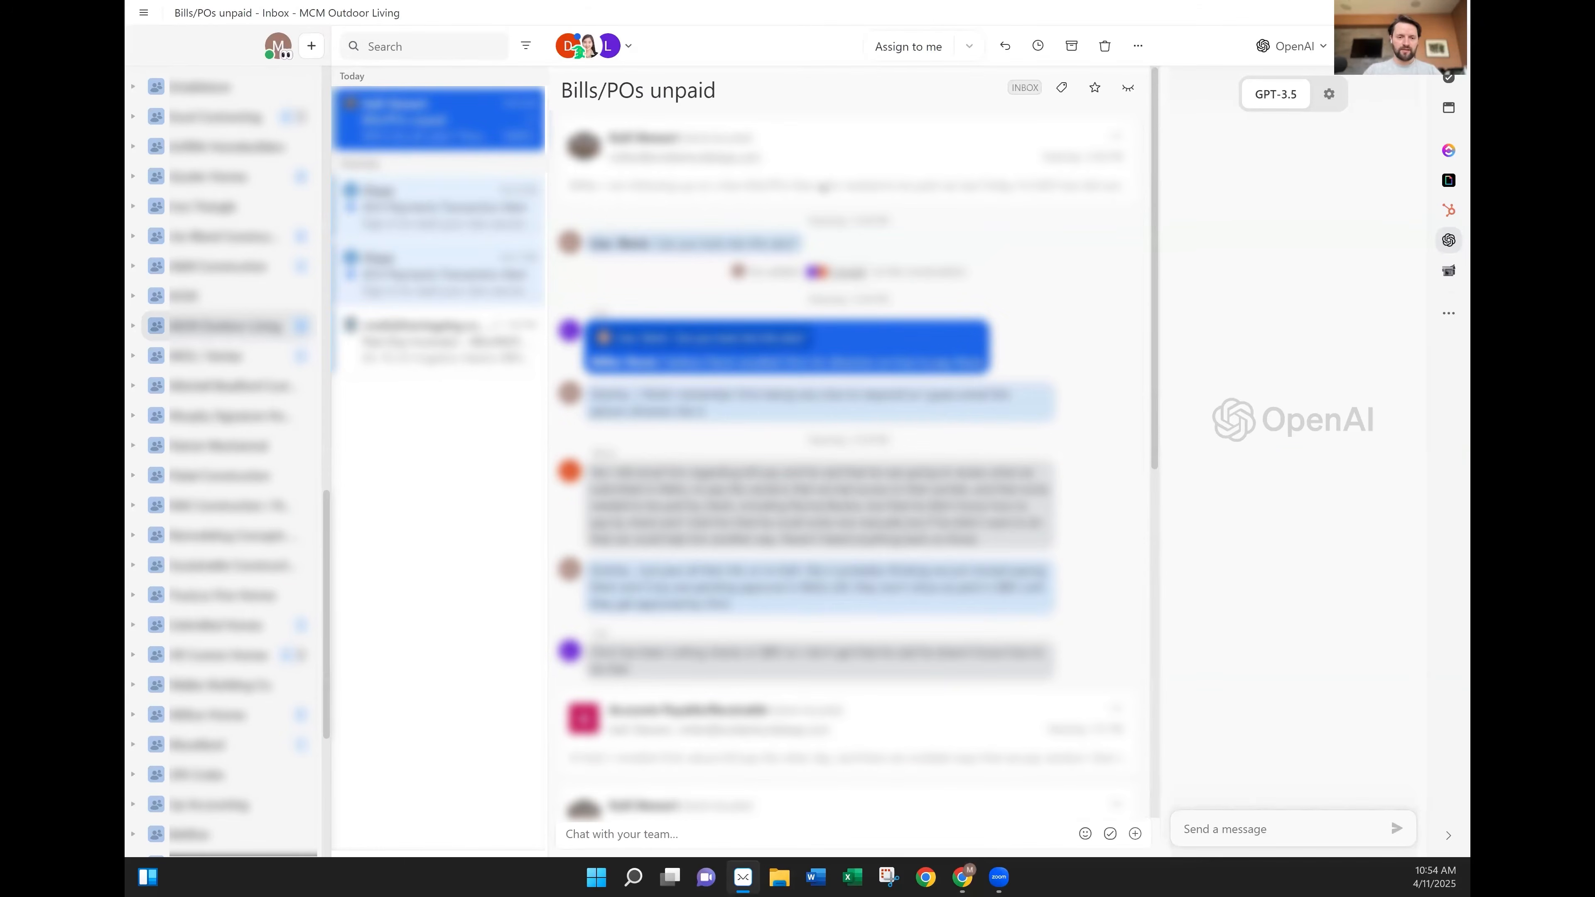
{"action": "left_click", "coordinate": [823, 186]}
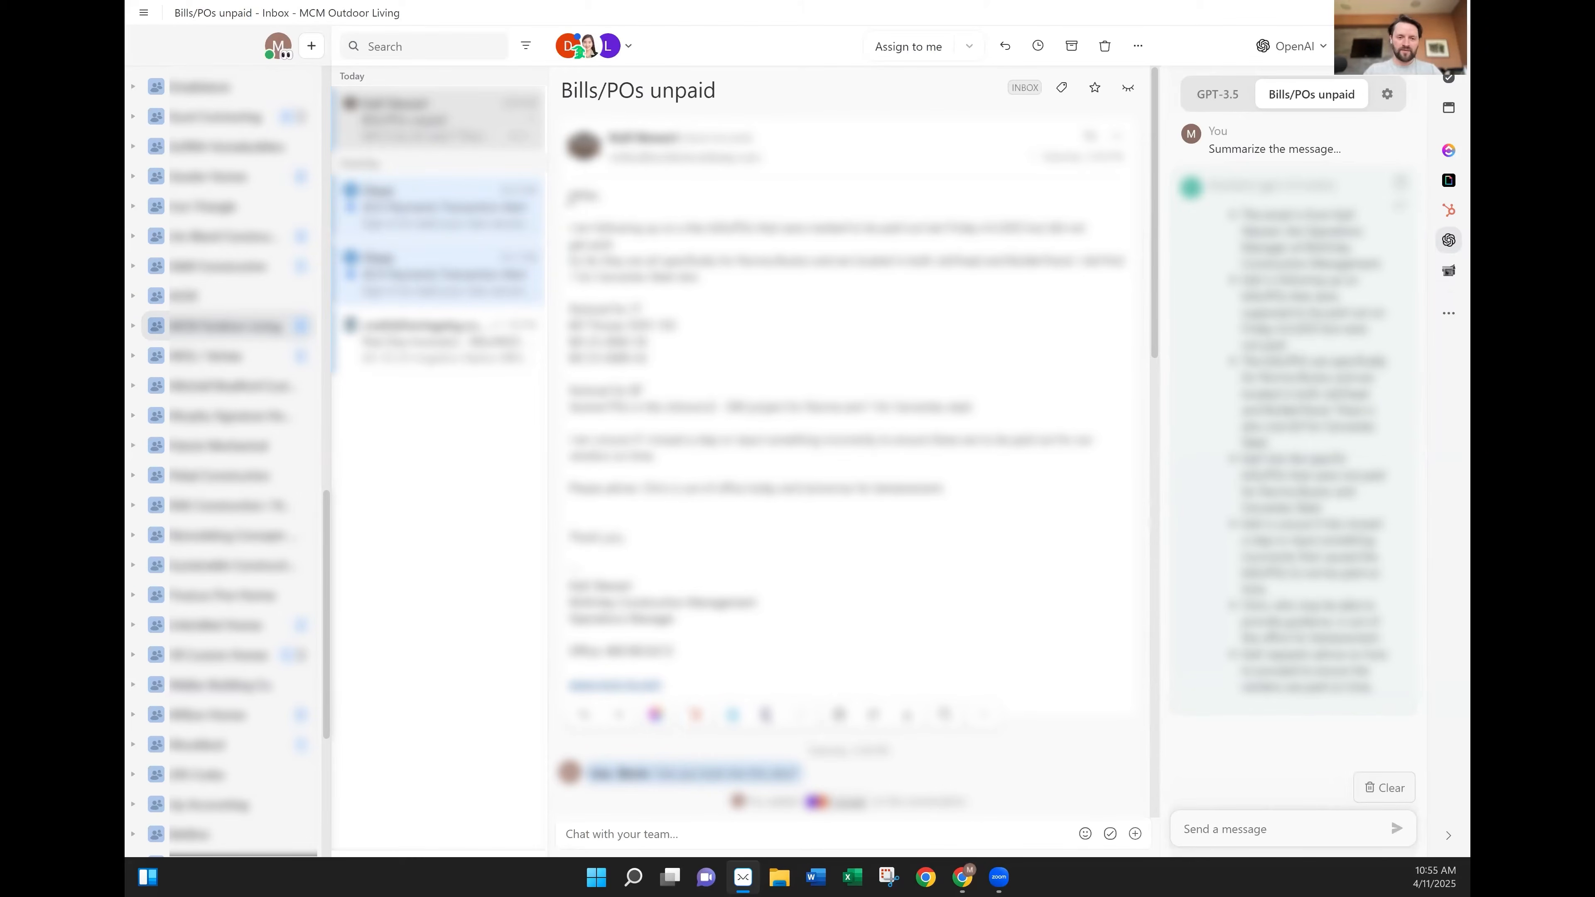
Paste the email body, greeting to sign-off, into the OpenAI sidebar's message box.
{"action": "left_click_drag", "start_coordinate": [570, 201], "coordinate": [694, 555]}
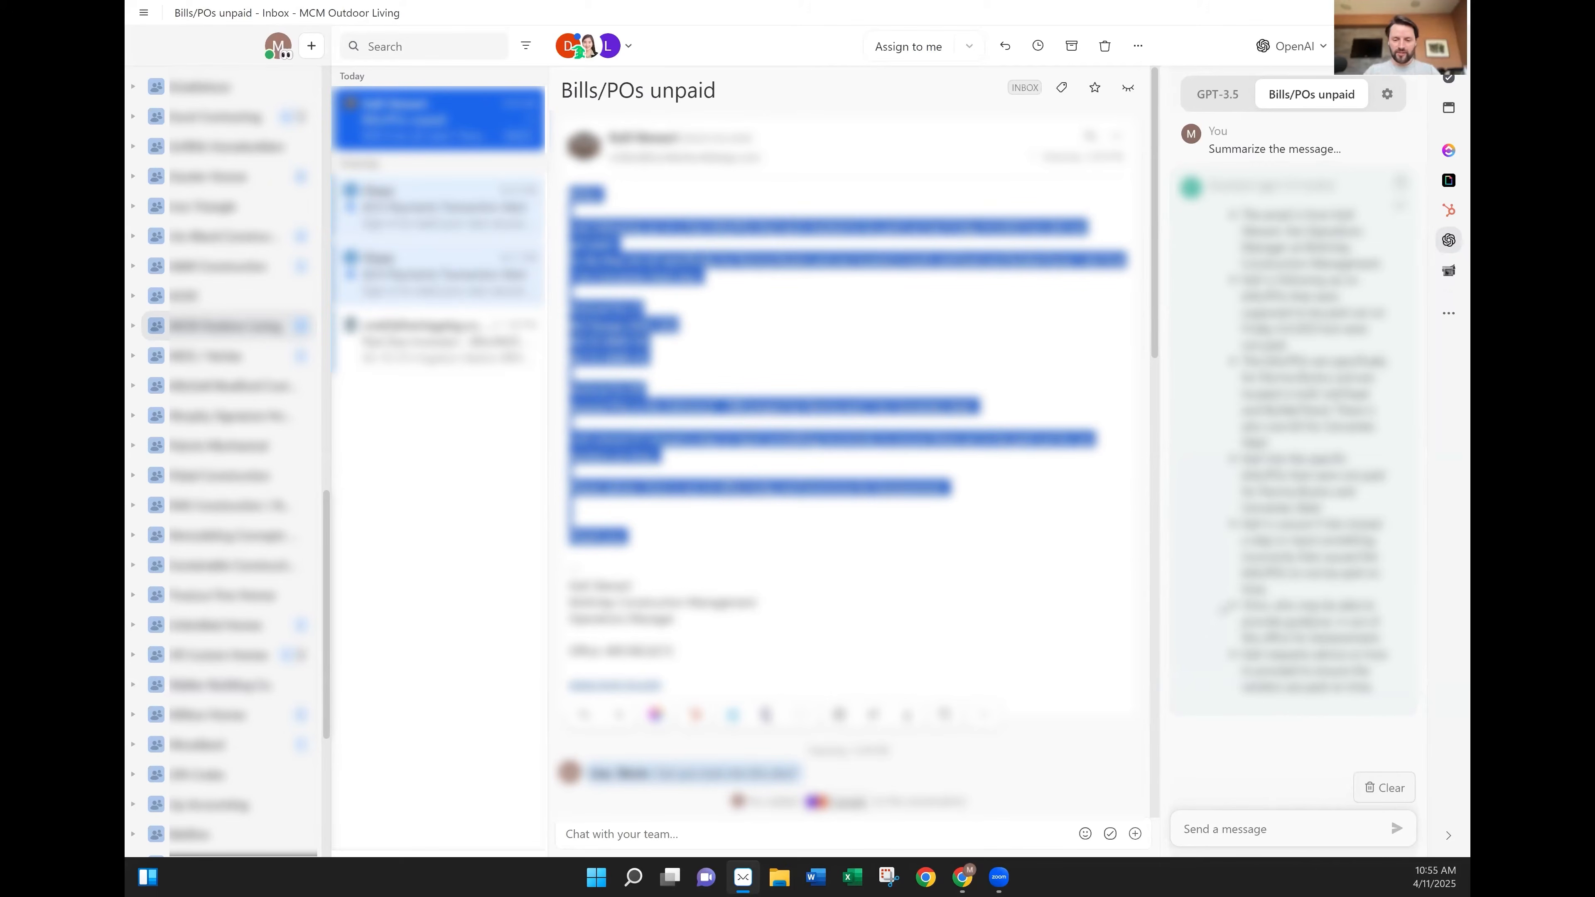
{"action": "left_click", "coordinate": [1259, 824]}
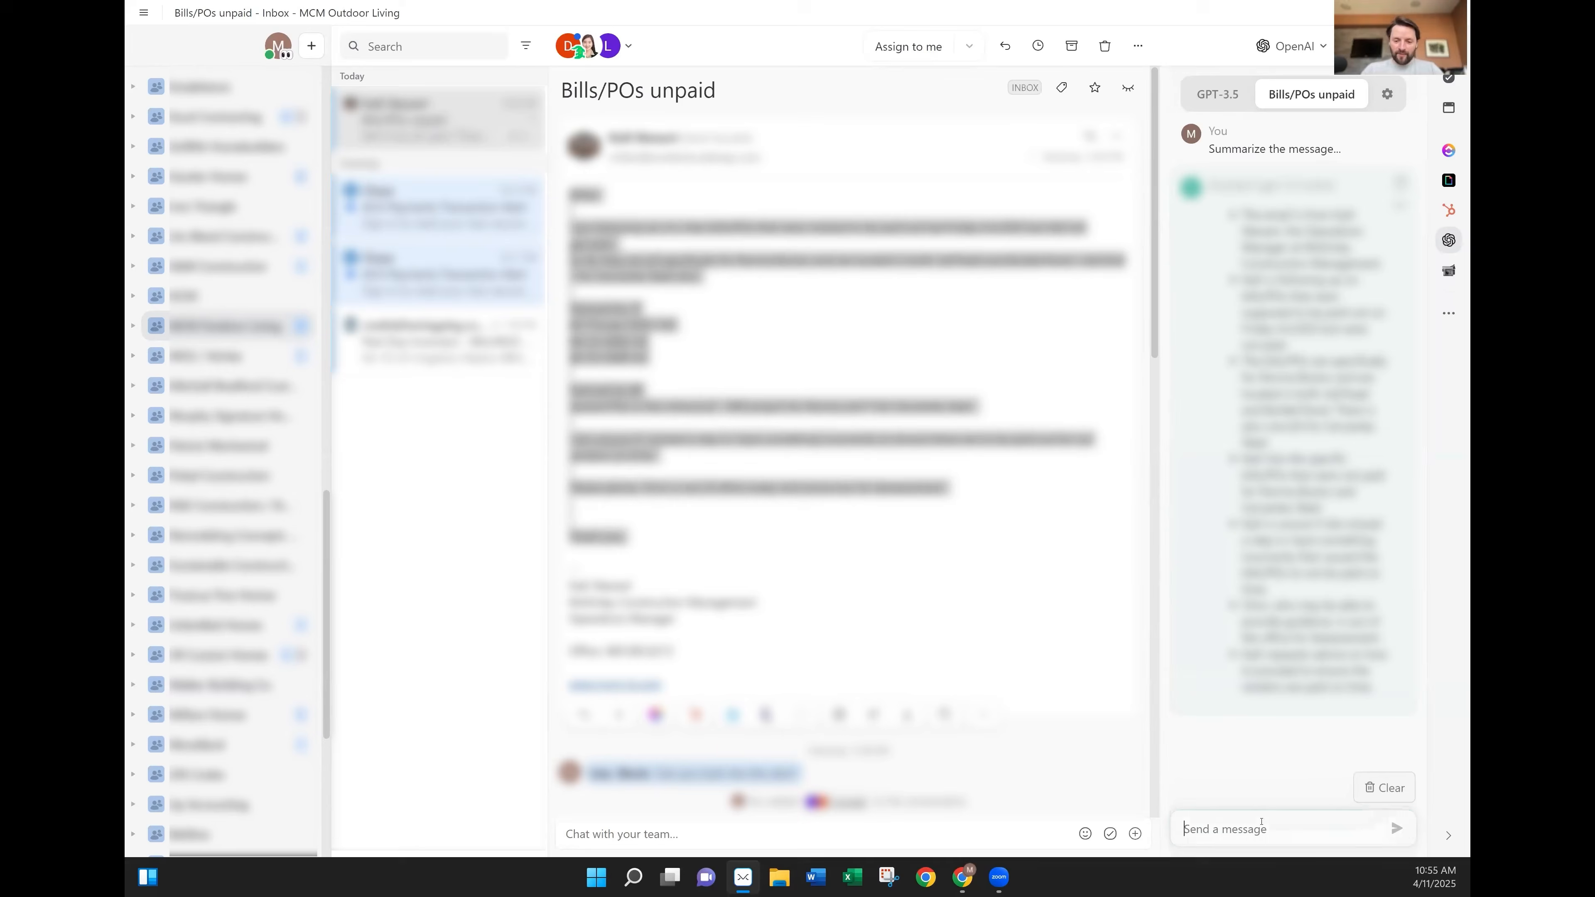
{"action": "key", "text": "ctrl+v"}
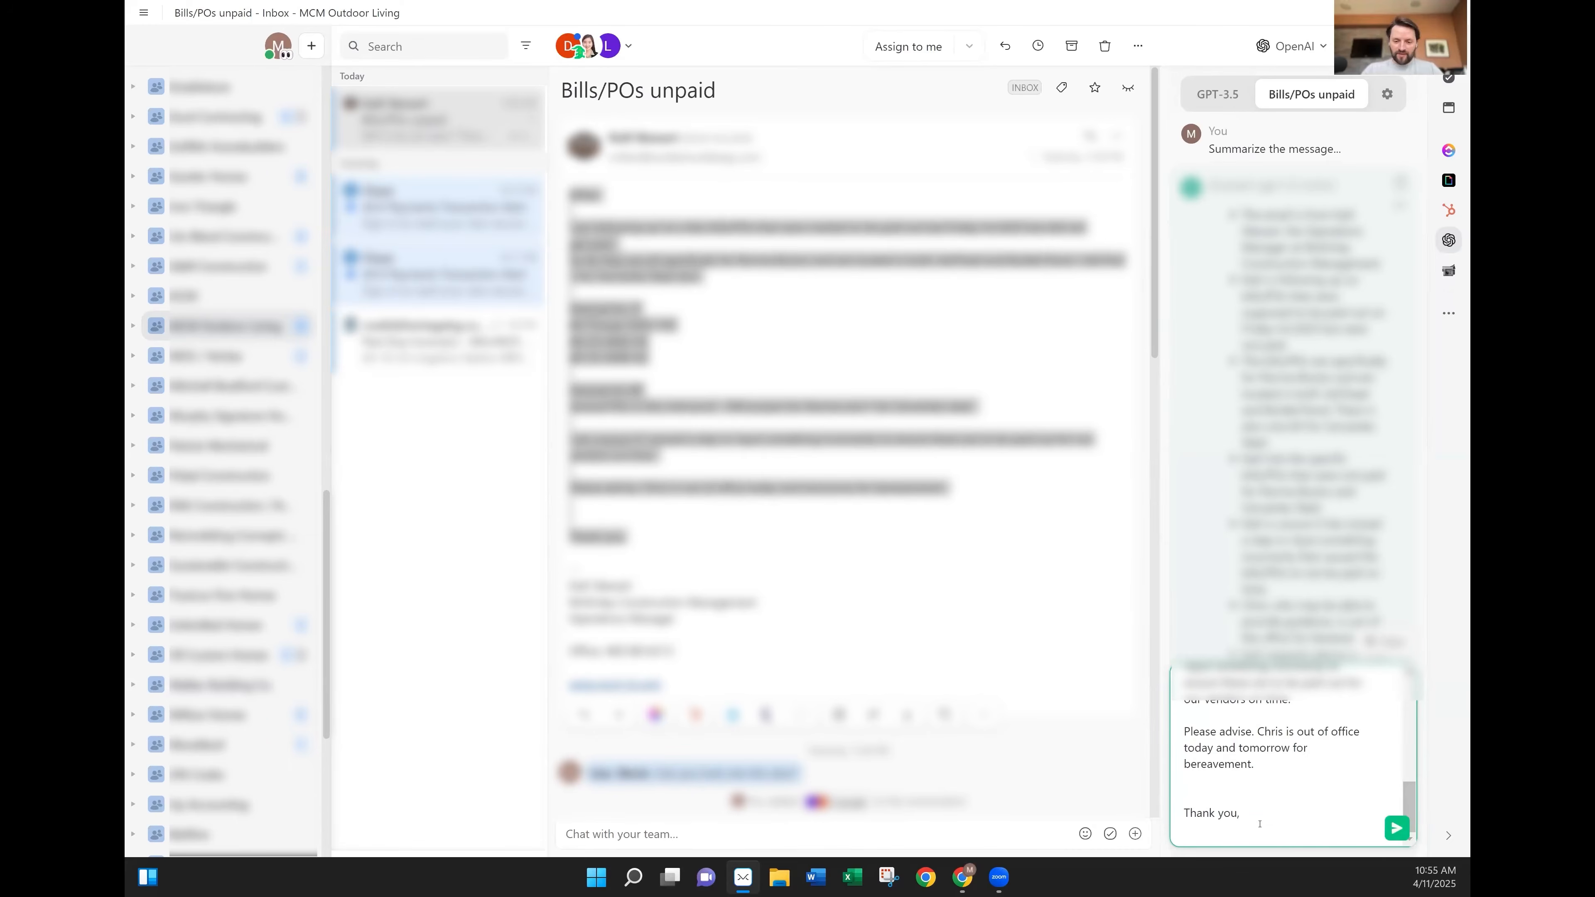
{"action": "left_click", "coordinate": [976, 535]}
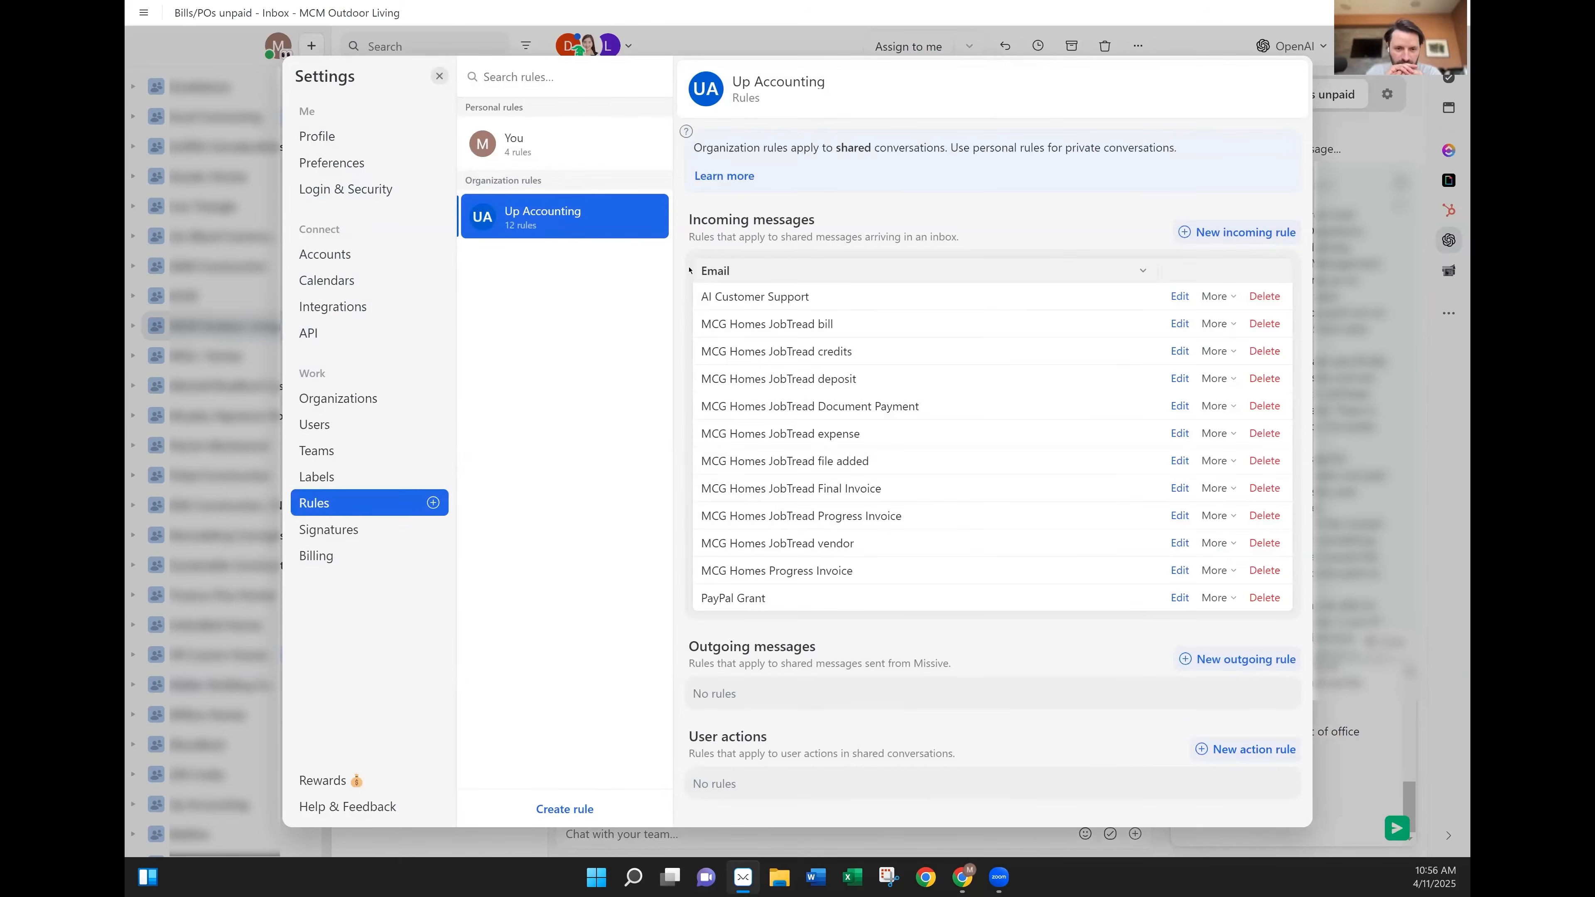
Copy the AI Customer Support rule's prompt and leave Settings without saving.
{"action": "left_click", "coordinate": [1174, 297]}
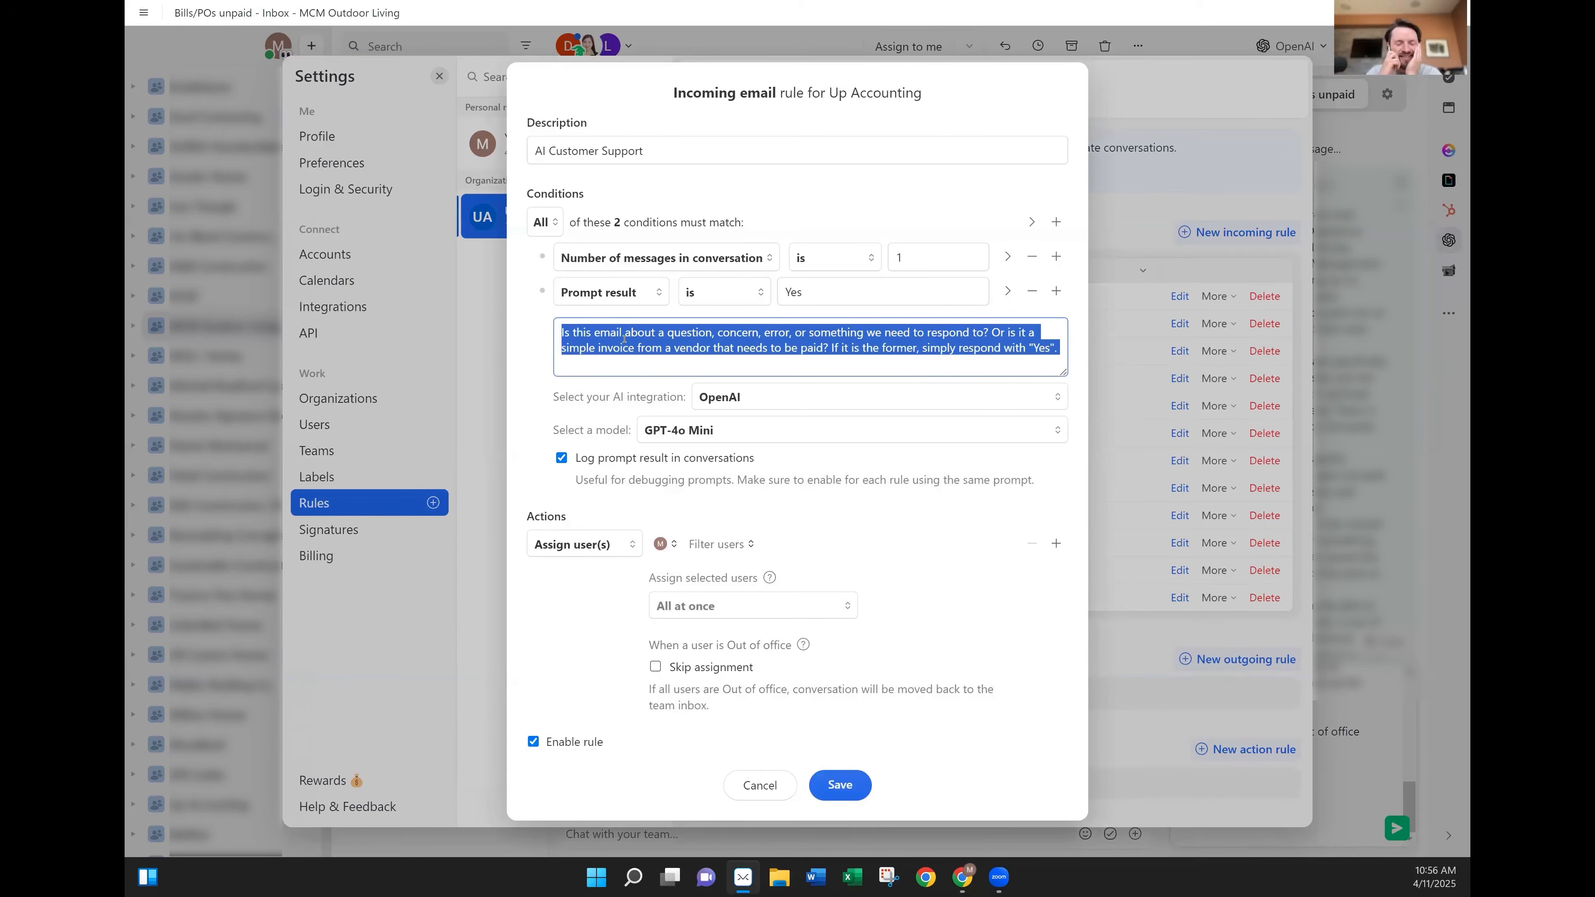
{"action": "left_click", "coordinate": [751, 785]}
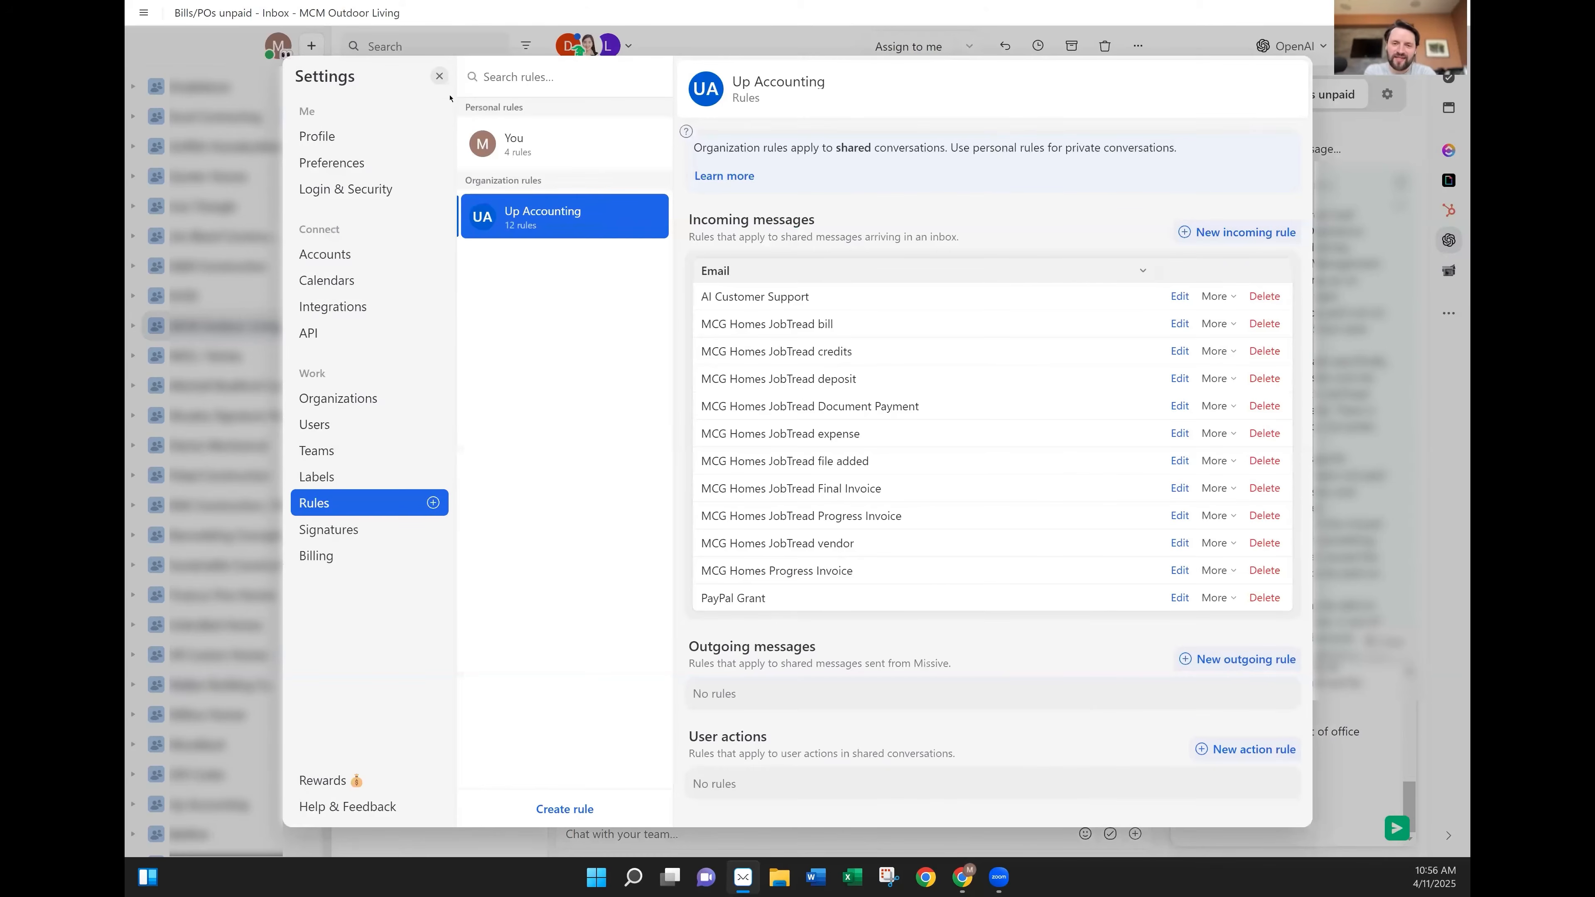
{"action": "key", "text": "Escape"}
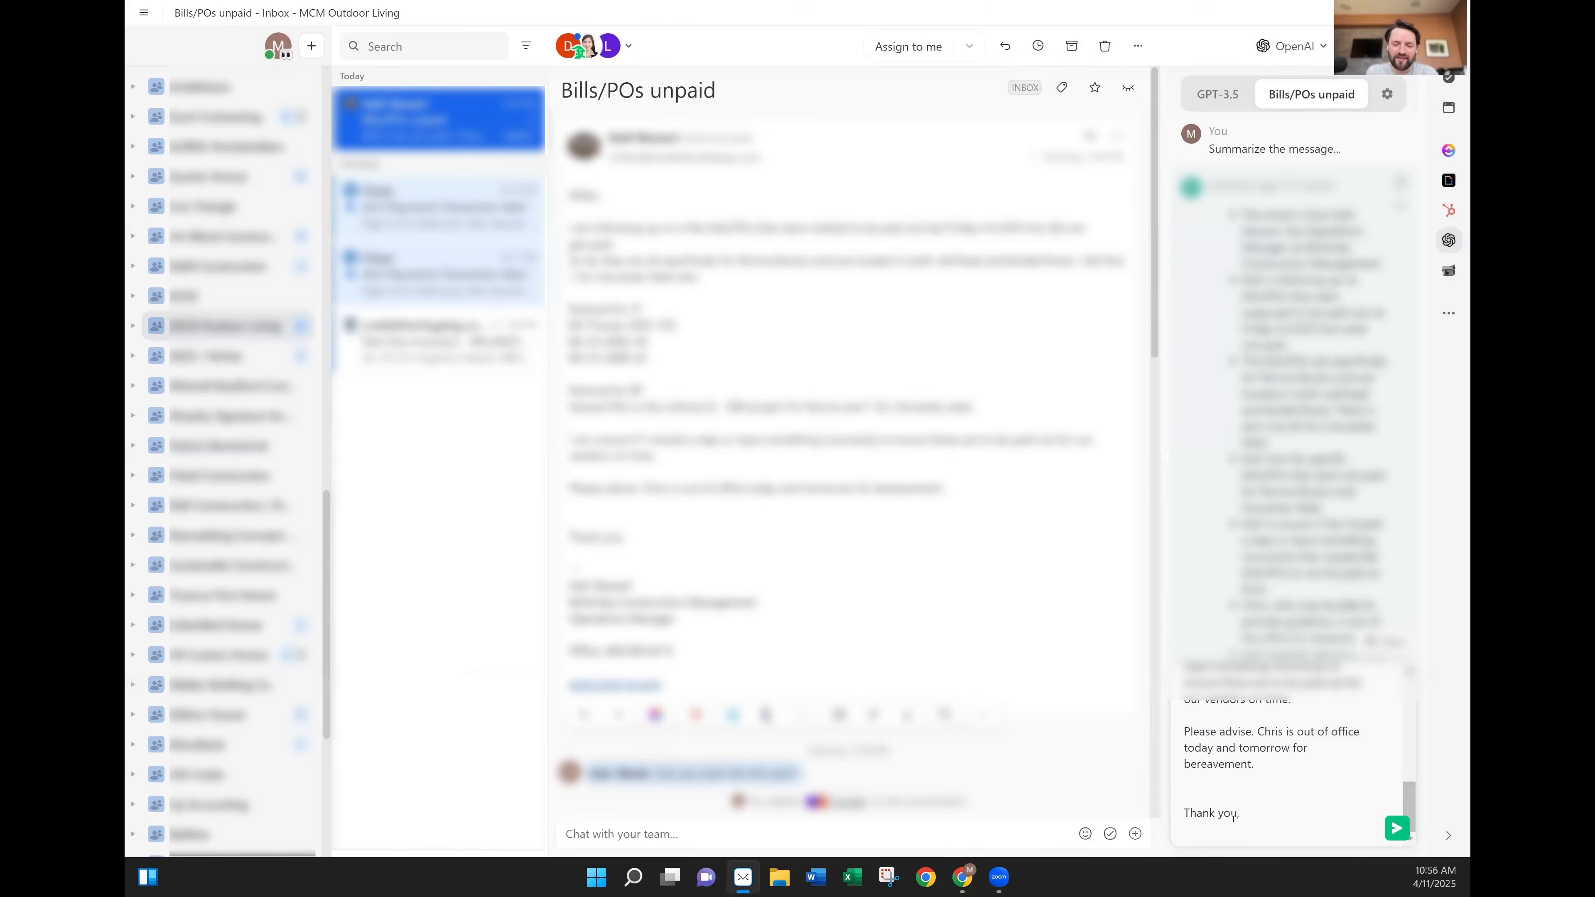
Send the prompt below the email text in the OpenAI chat and read the reply.
{"action": "left_click", "coordinate": [1238, 832]}
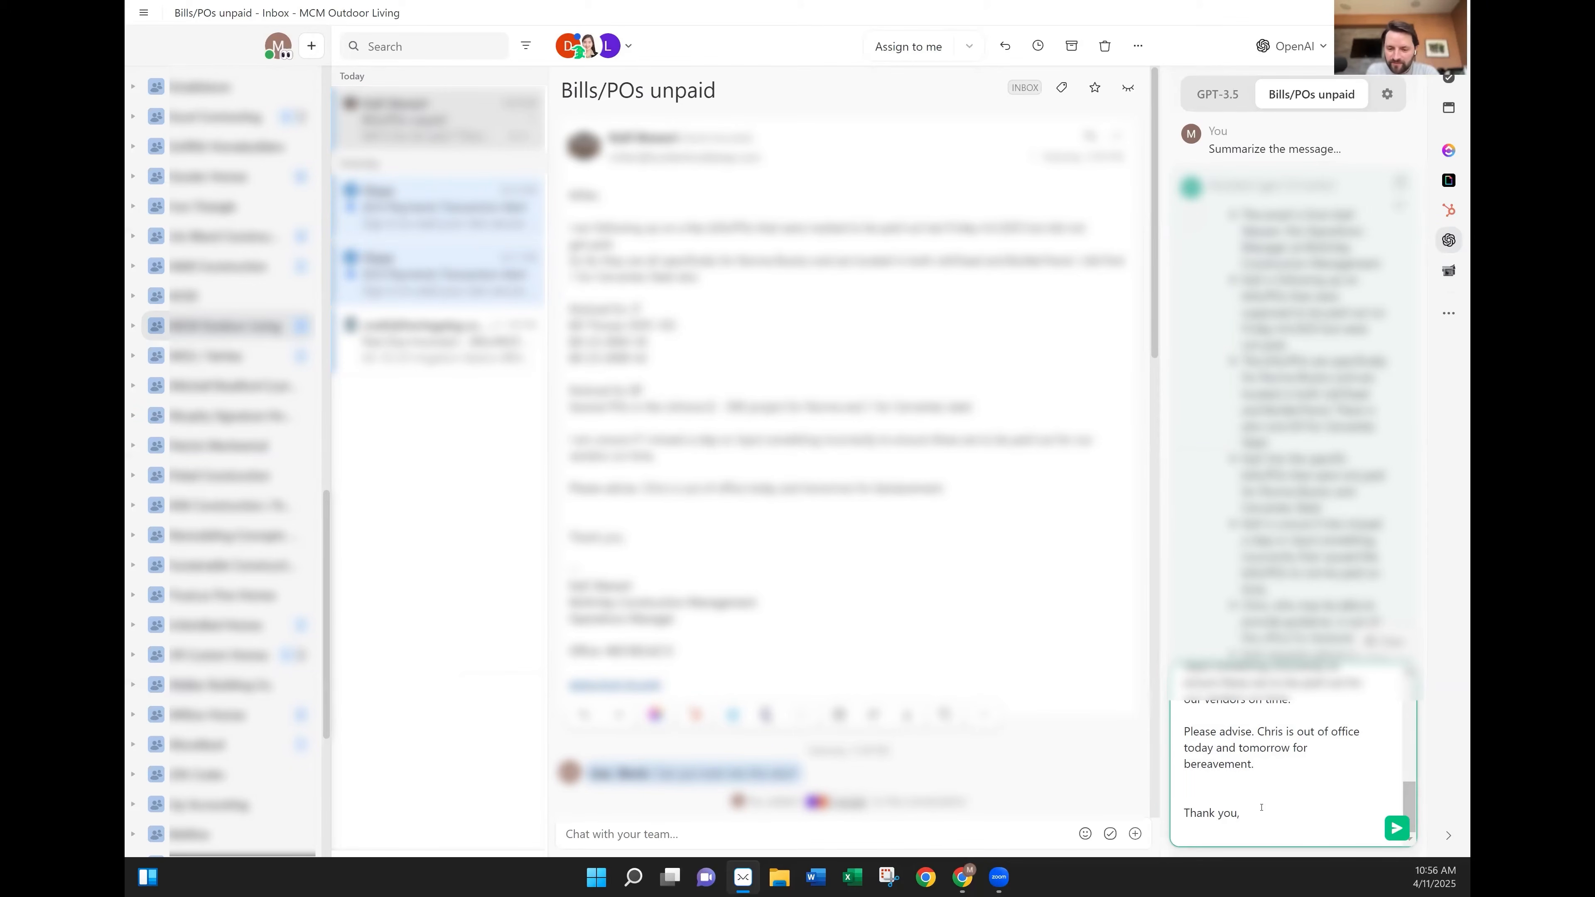
{"action": "type", "text": "Is this email about a question, concern, error, or something we need to respond to? Or is it a simple invoice from a vendor that needs to be paid? If it is the former, simply respond with \"Yes\"."}
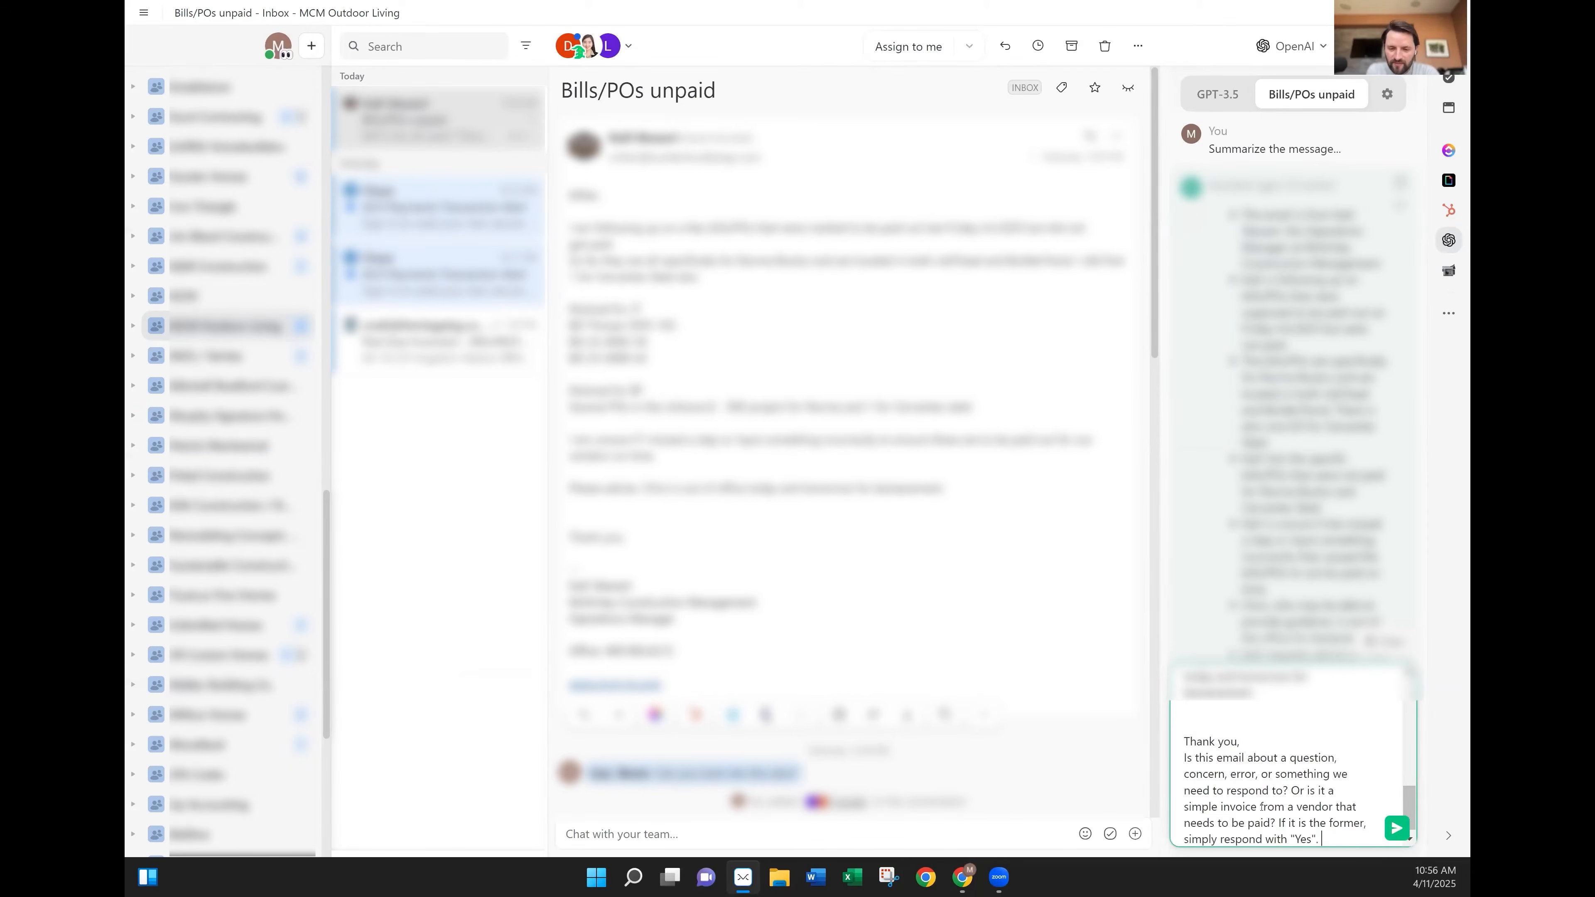
{"action": "left_click", "coordinate": [1395, 830]}
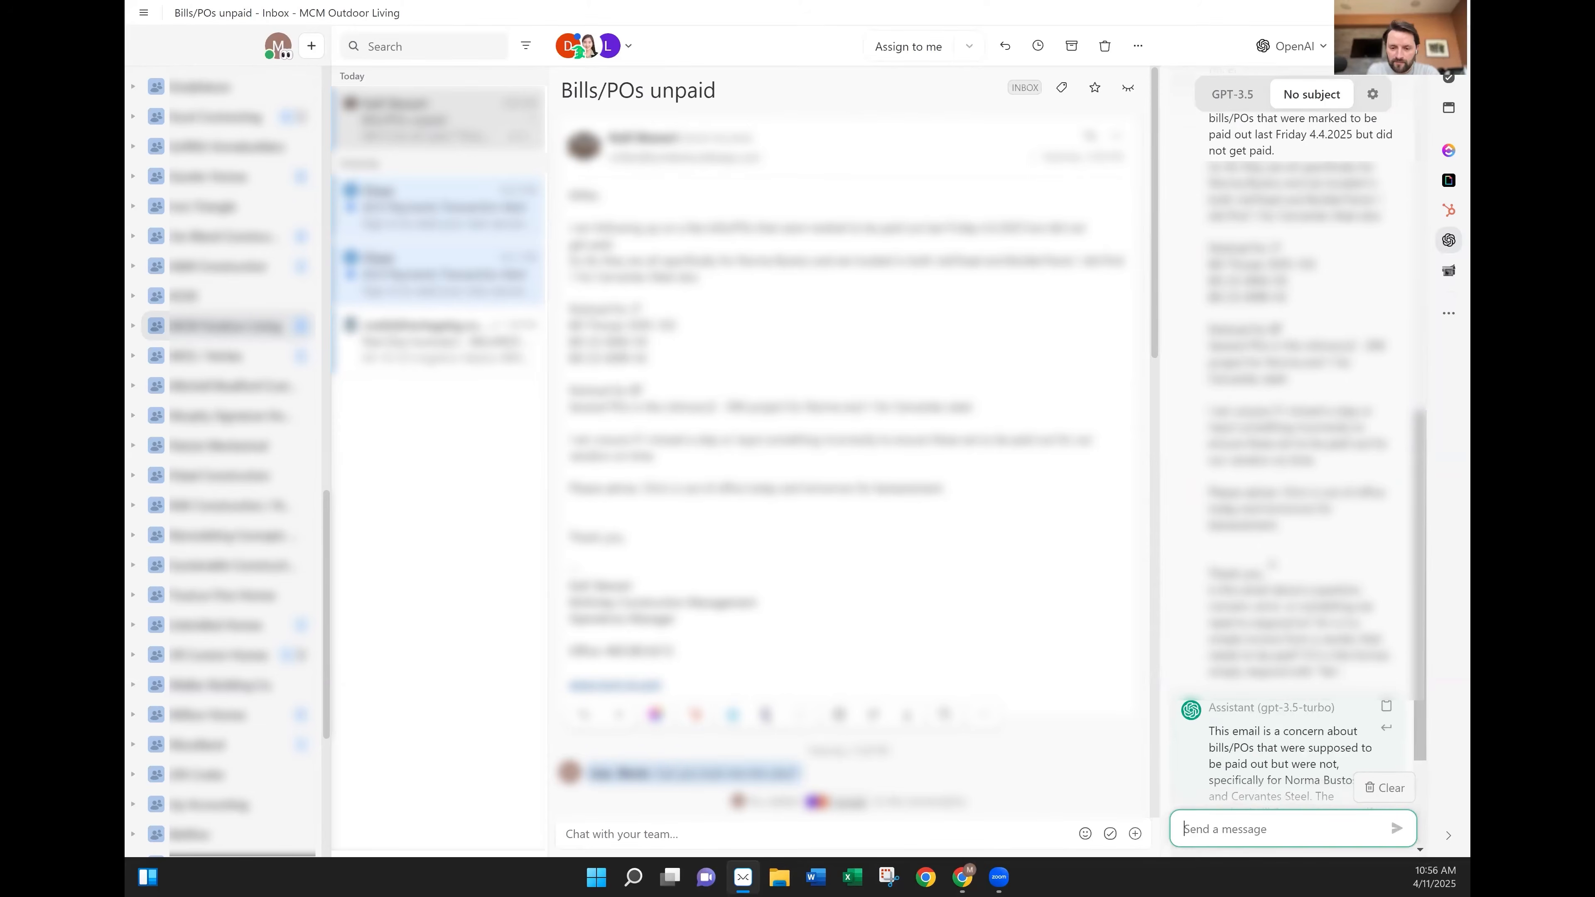
{"action": "scroll", "coordinate": [1271, 565], "scroll_direction": "down", "scroll_amount": 3}
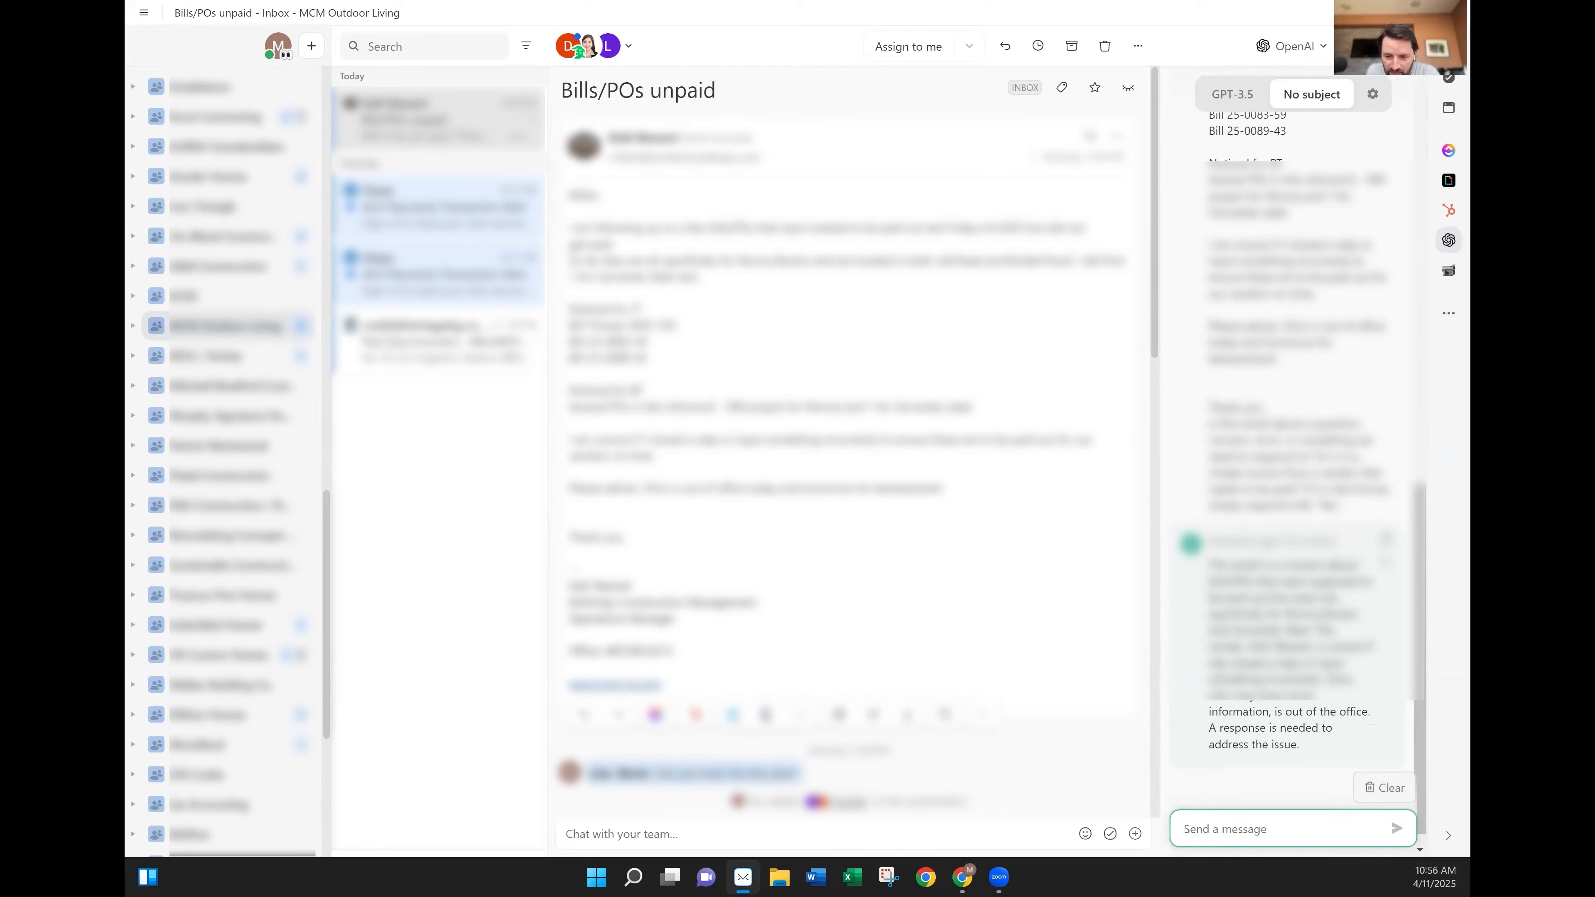
{"action": "scroll", "coordinate": [1293, 440], "scroll_direction": "down", "scroll_amount": 1}
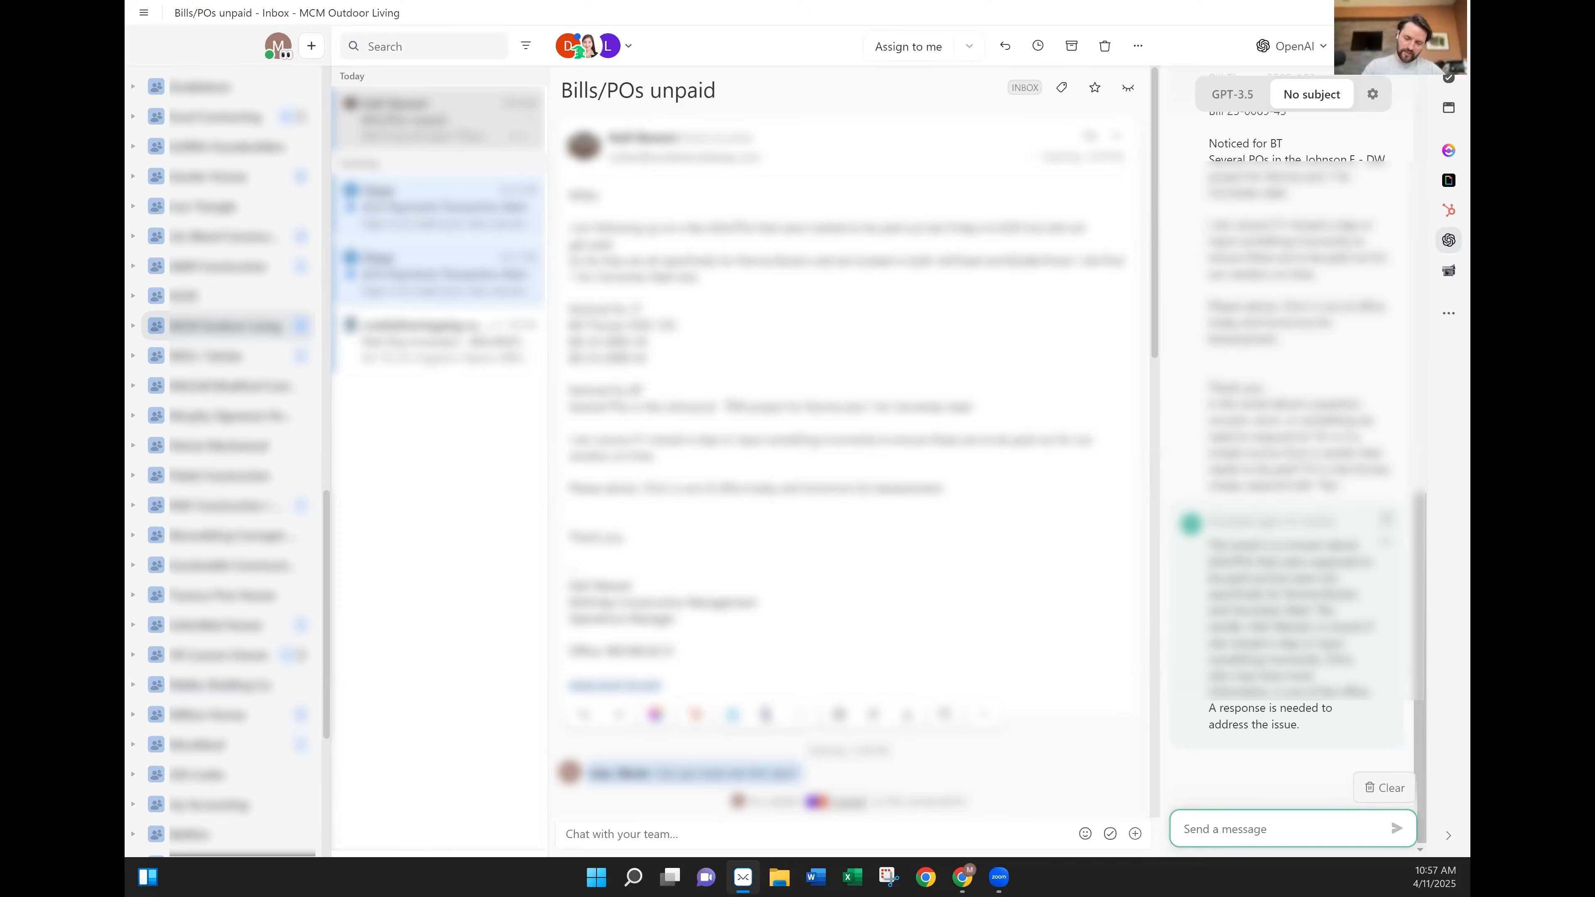
Paste the rule prompt into the OpenAI chat, reworded to 'the email is about a question, concern, error, or something we need to respond to'.
{"action": "left_click", "coordinate": [740, 396]}
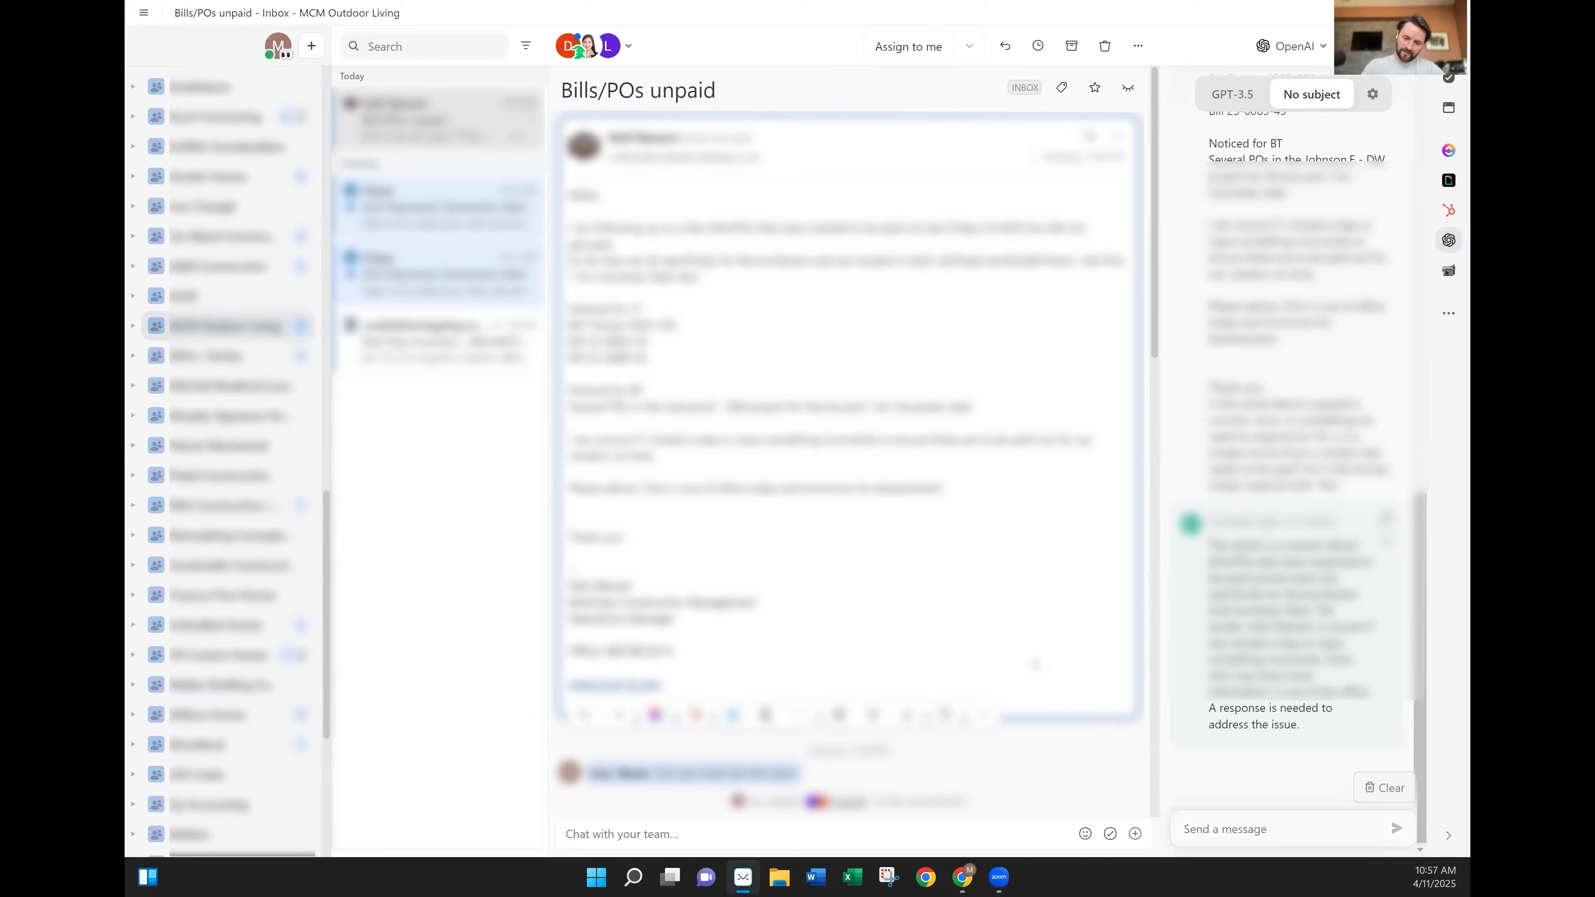
{"action": "left_click", "coordinate": [1245, 829]}
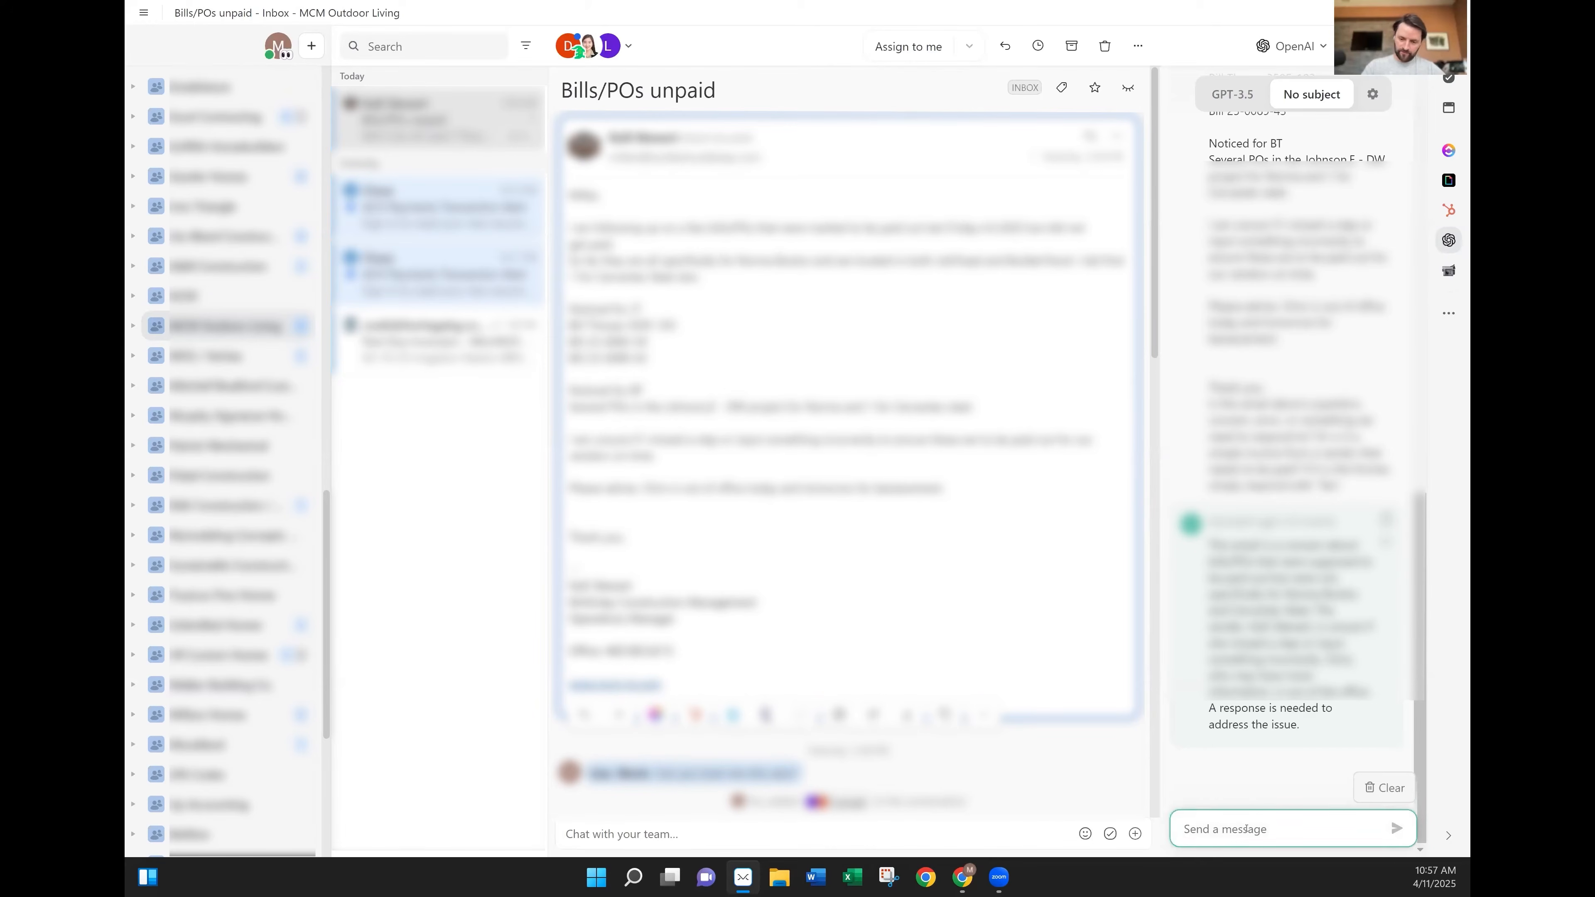
{"action": "type", "text": "Is this email about a question, concern, error, or something we need to respond to? Or is it a simple invoice from a vendor that needs to be paid? If it is the former, simply respond with \"Yes\"."}
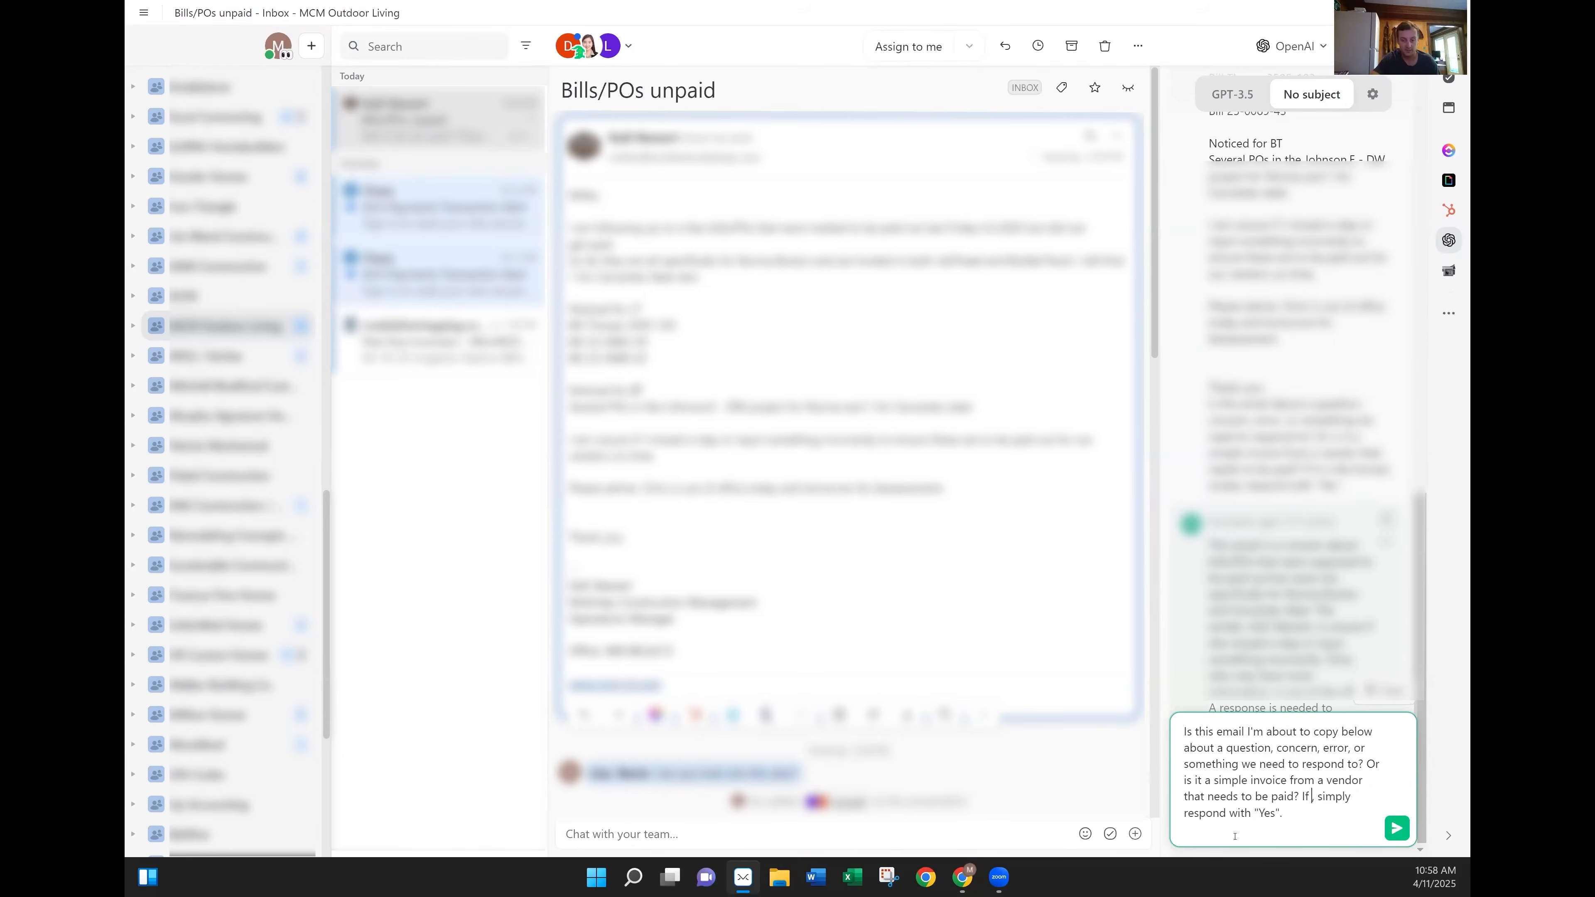
{"action": "type", "text": "the email "}
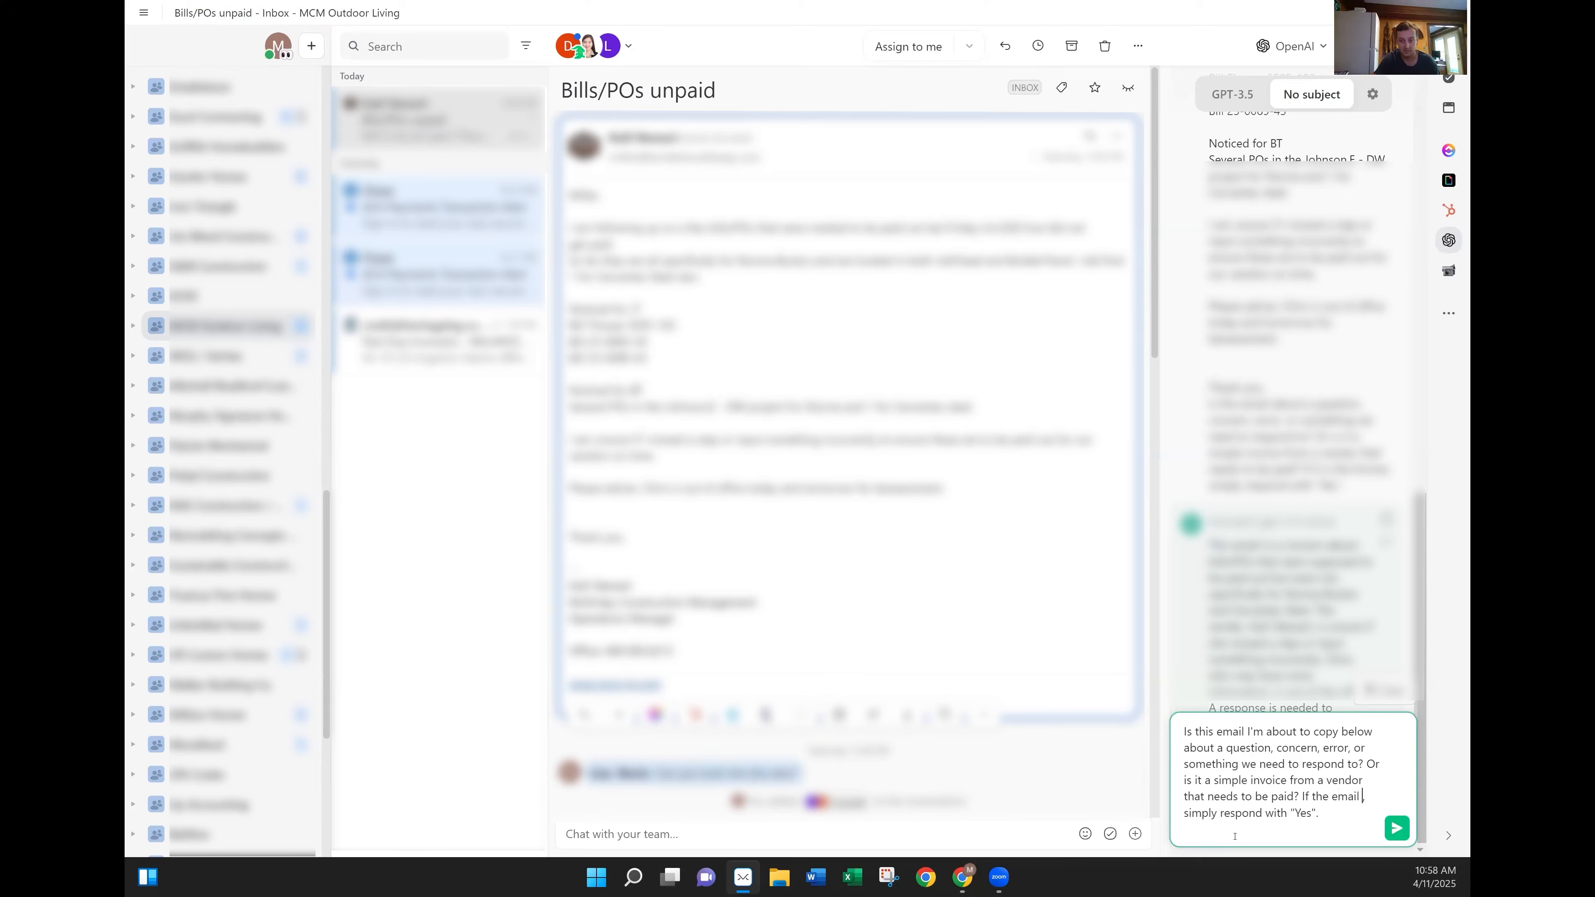
{"action": "type", "text": "is about a question"}
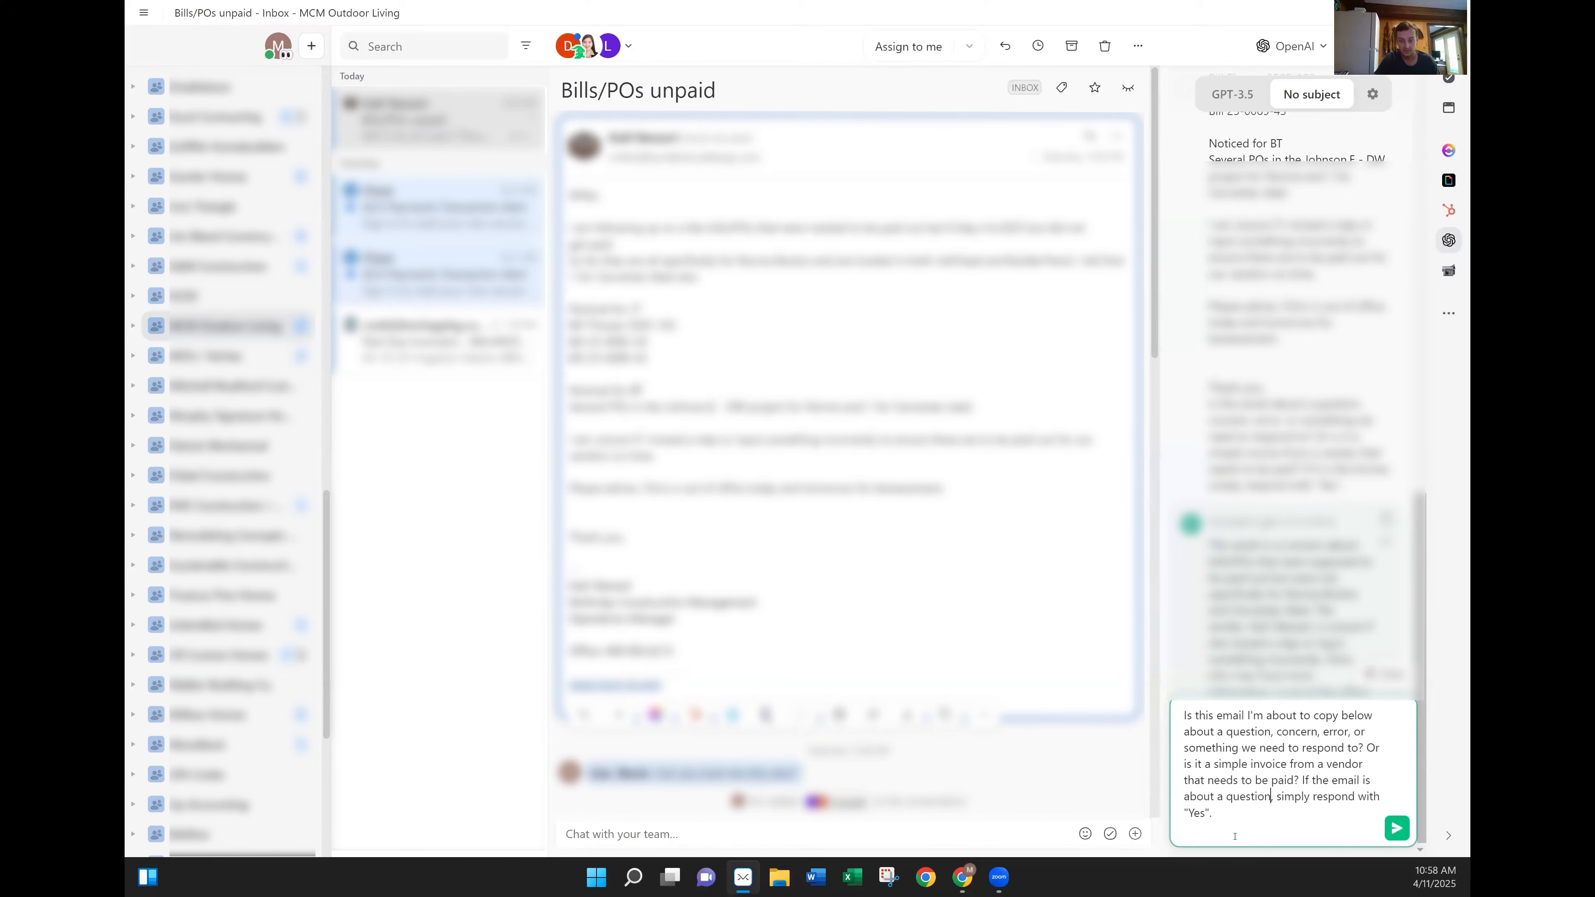
{"action": "type", "text": ", concern, error, or something we need to respond to,"}
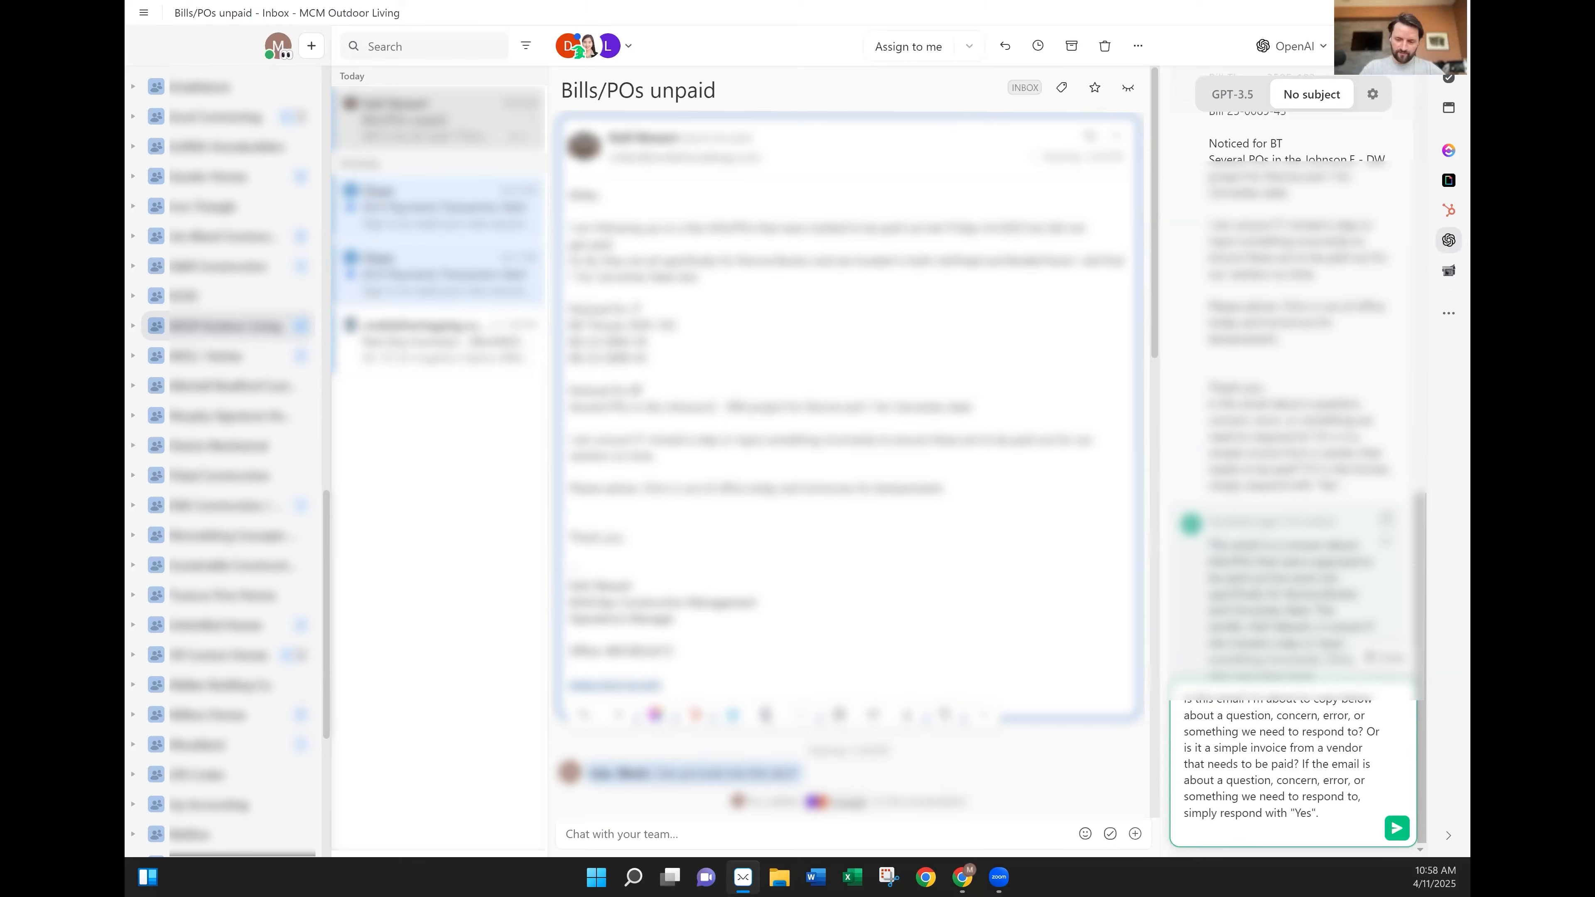
Add the email body below the prompt and send it, getting the answer 'Yes.'.
{"action": "left_click_drag", "start_coordinate": [569, 191], "coordinate": [628, 541]}
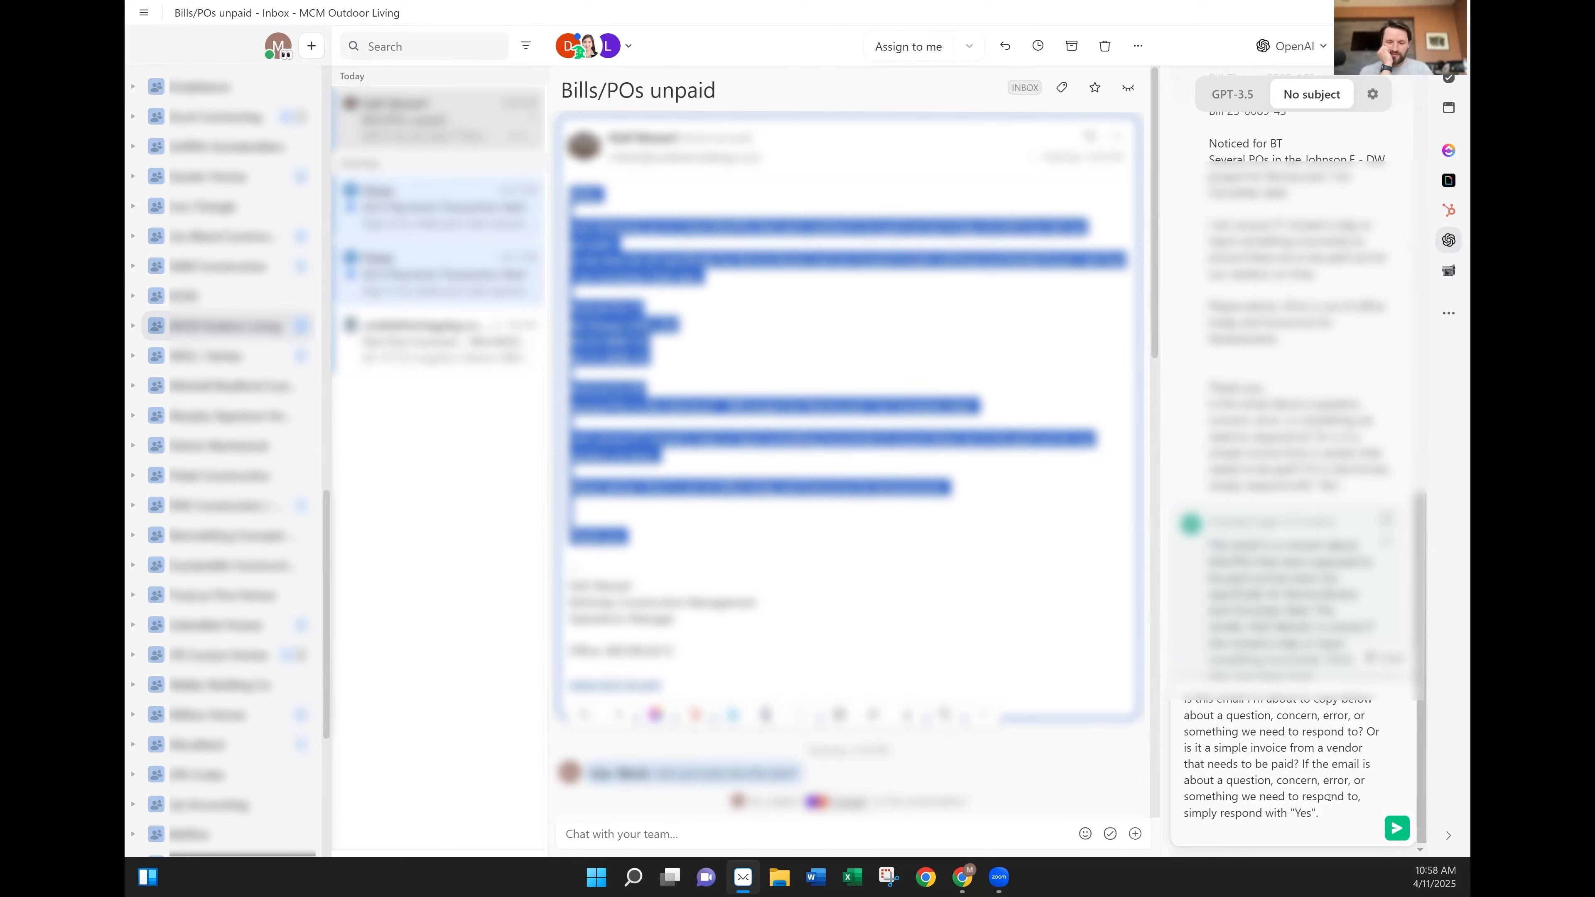
{"action": "left_click", "coordinate": [1229, 827]}
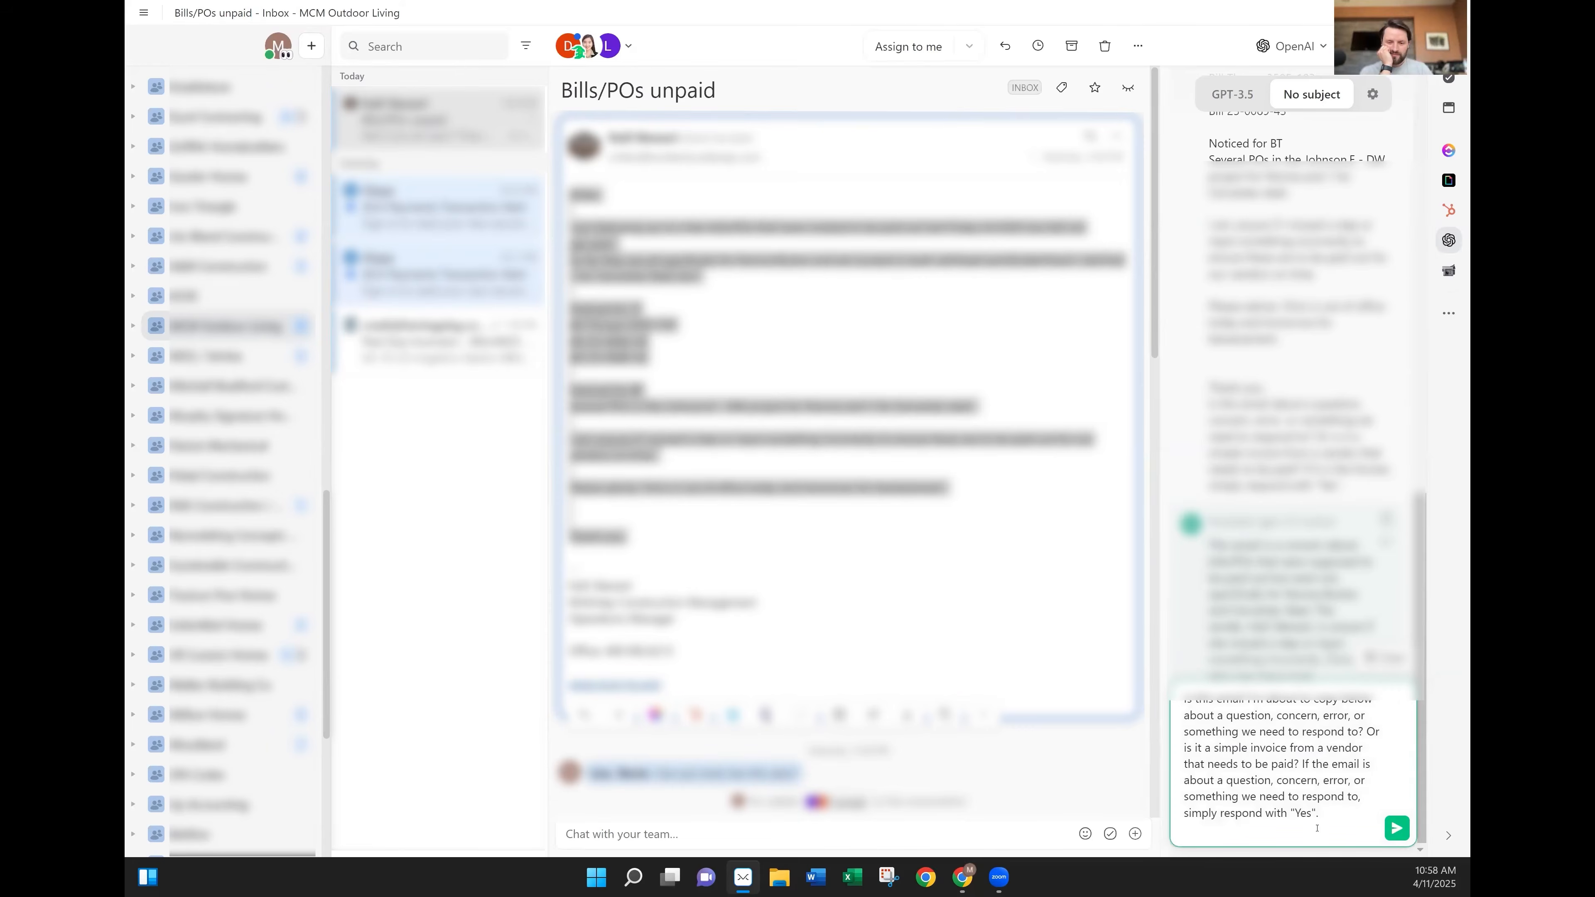
{"action": "key", "text": "shift+Return"}
{"action": "key", "text": "shift+Return"}
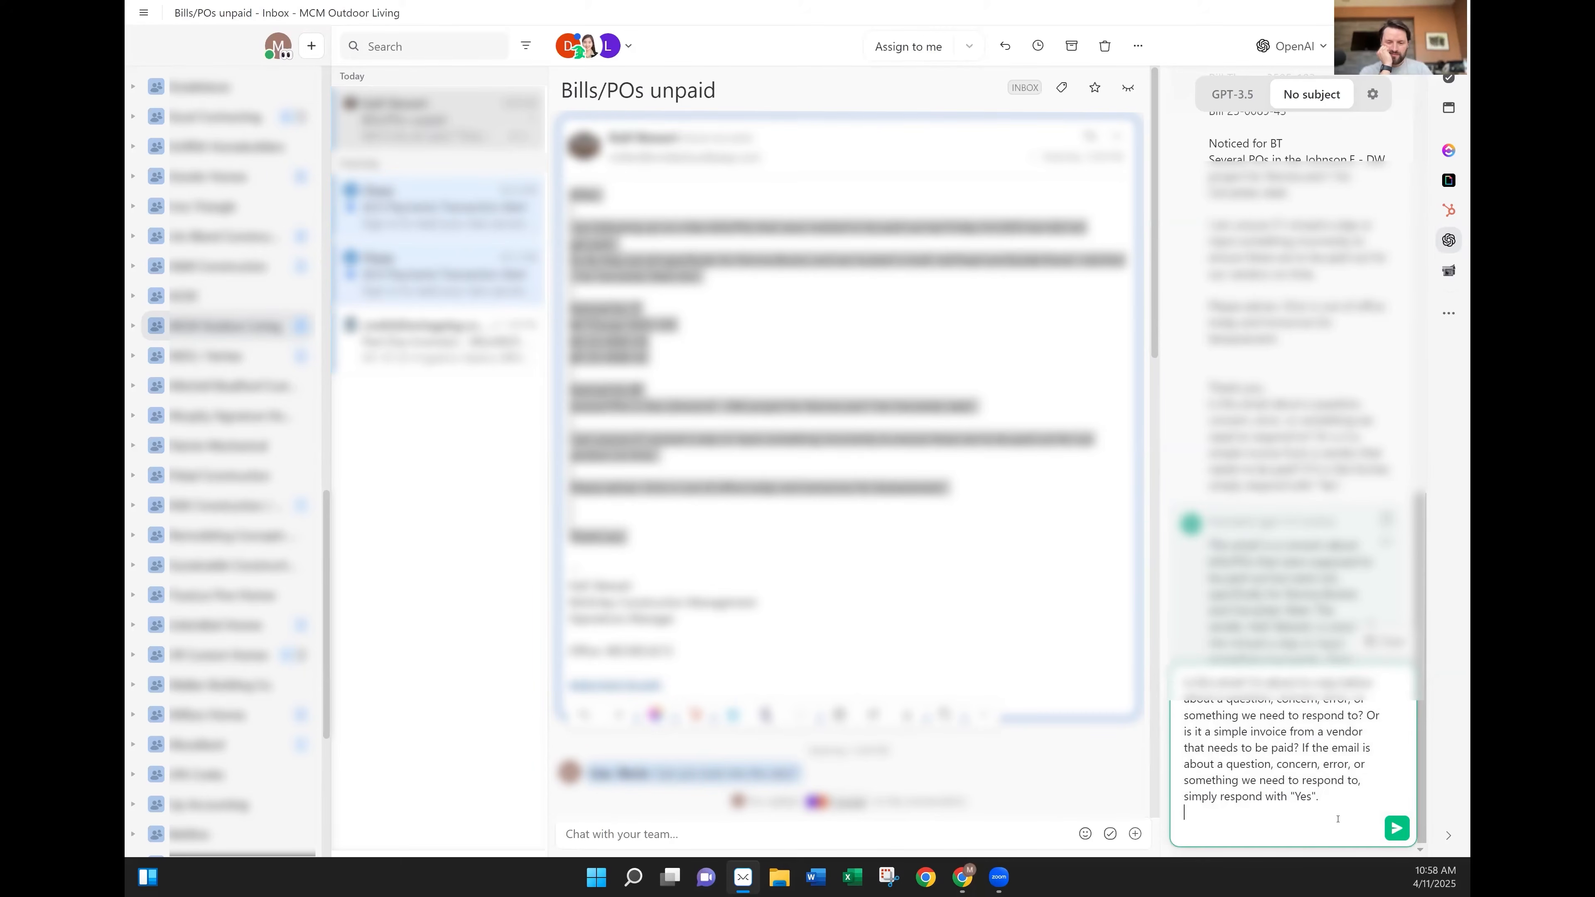
{"action": "key", "text": "ctrl+v"}
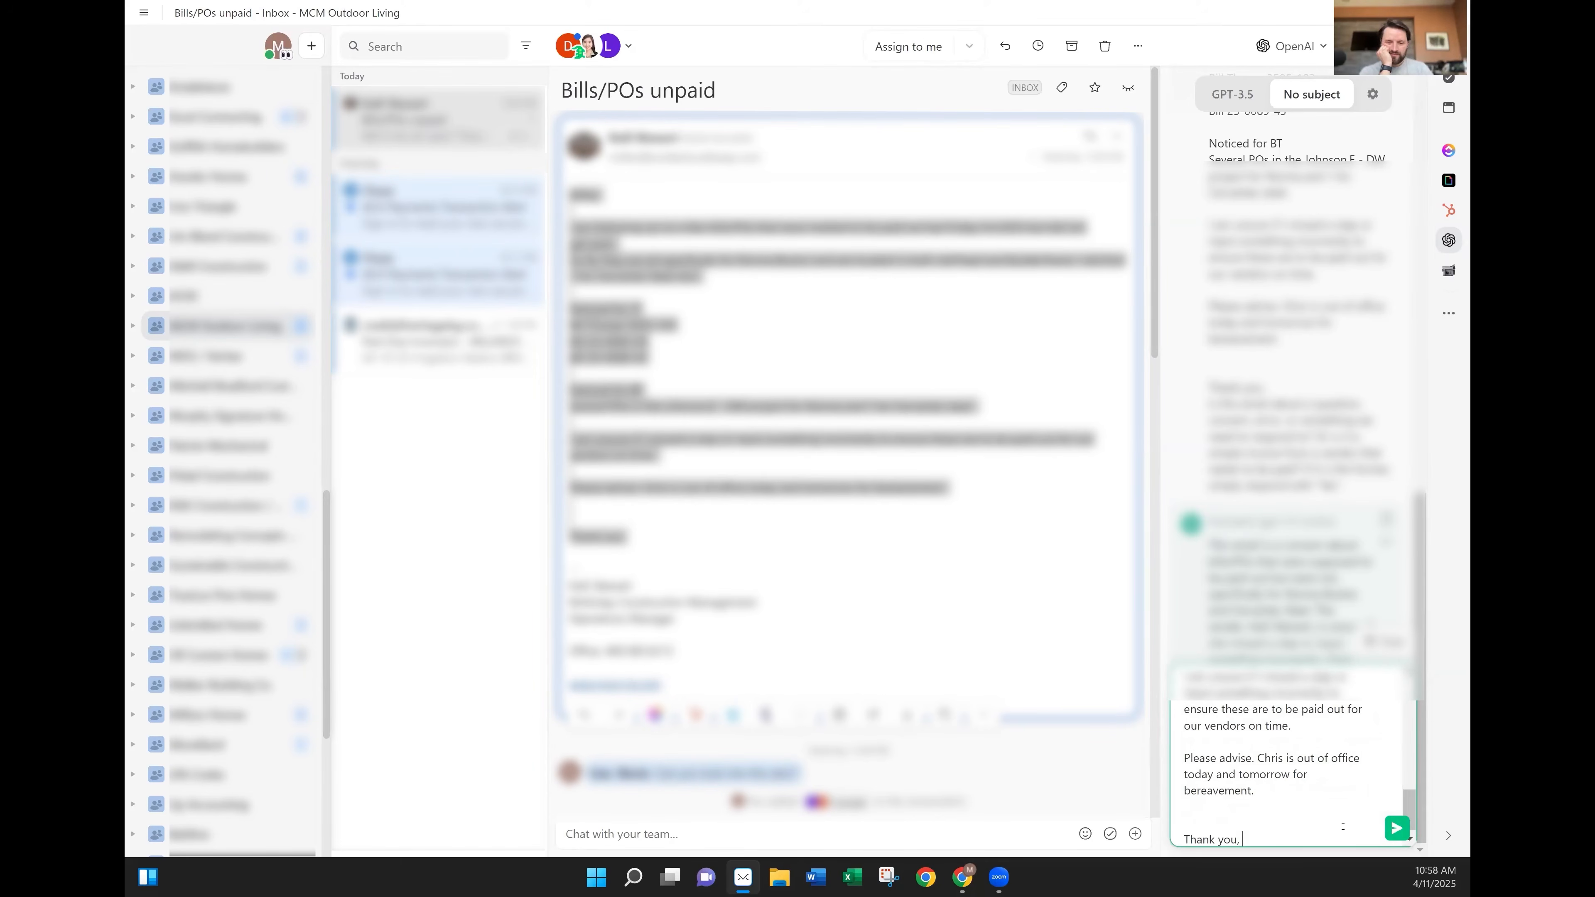
{"action": "key", "text": "Return"}
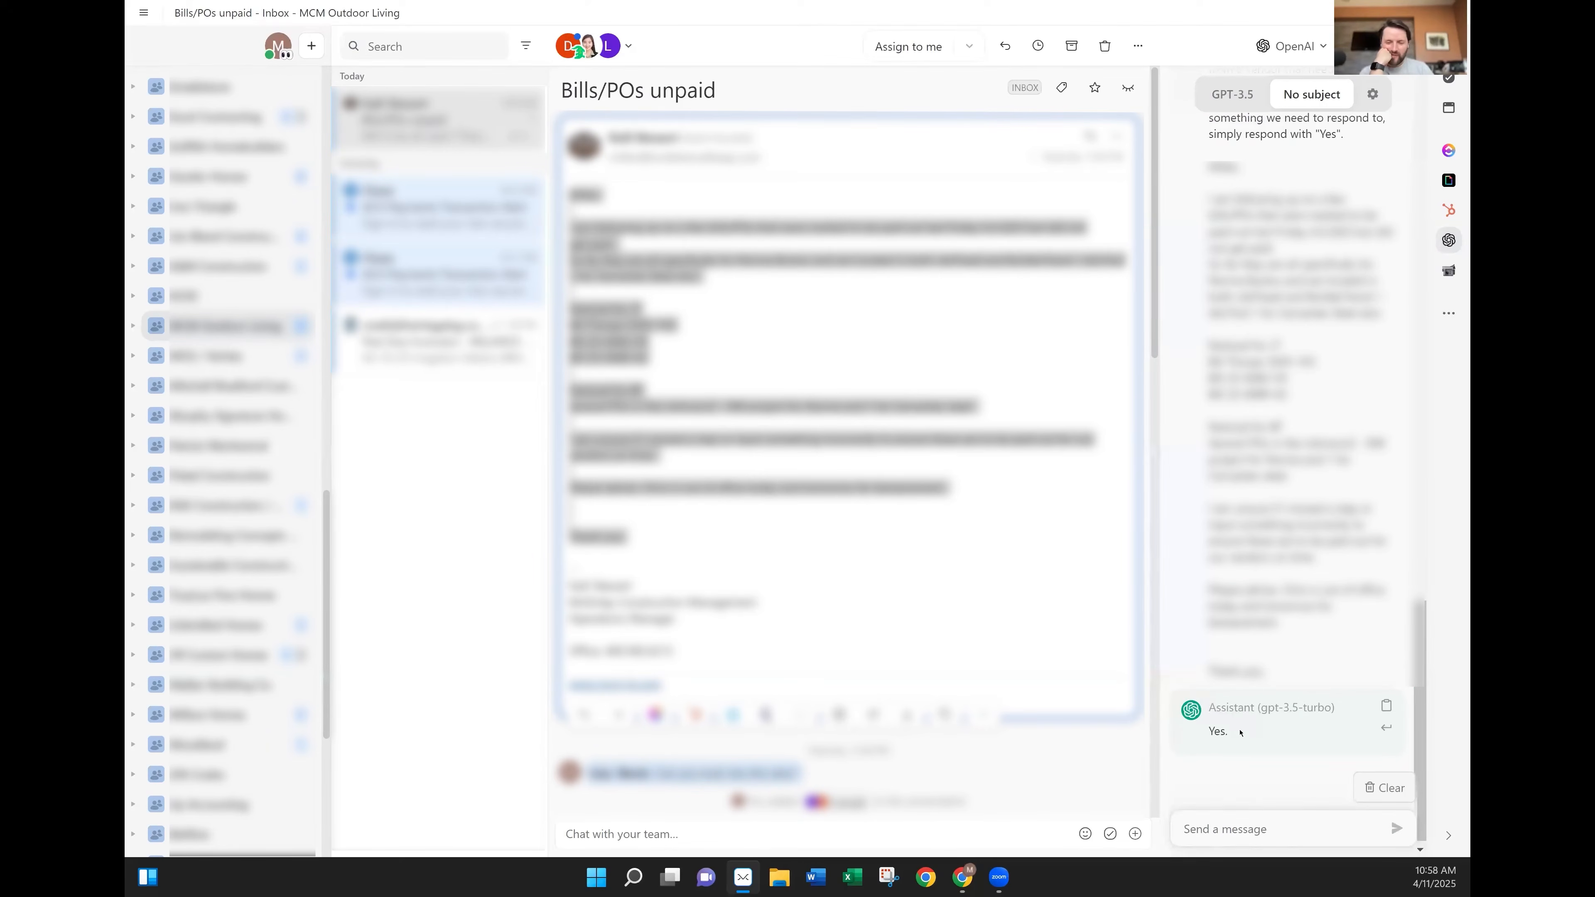
{"action": "scroll", "coordinate": [1239, 729], "scroll_direction": "up", "scroll_amount": 3}
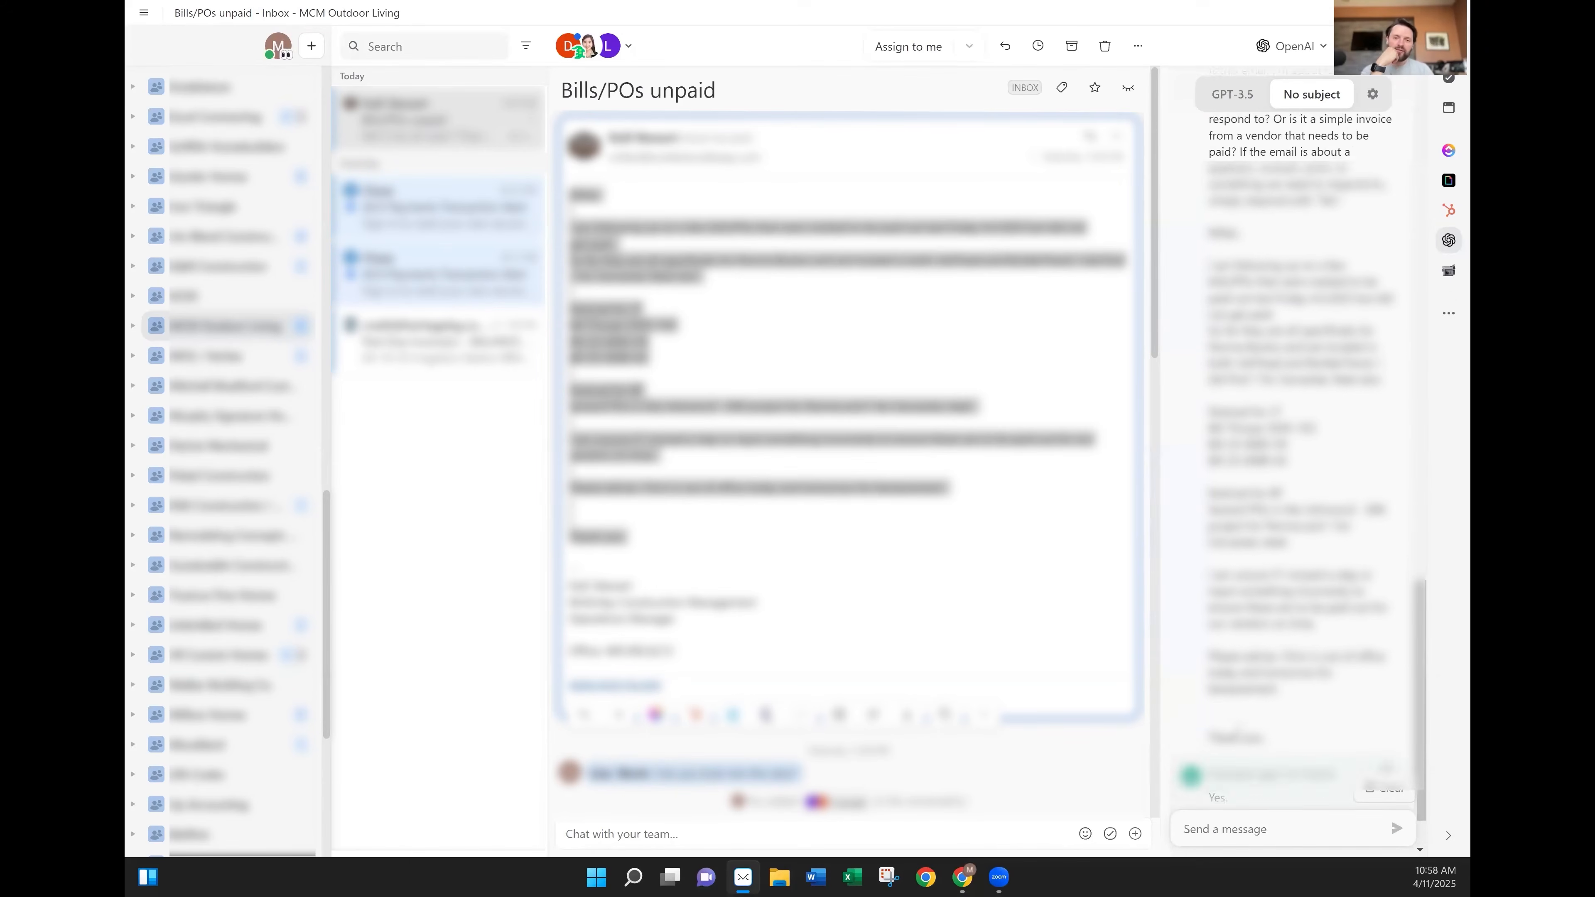
{"action": "scroll", "coordinate": [1300, 451], "scroll_direction": "down", "scroll_amount": 3}
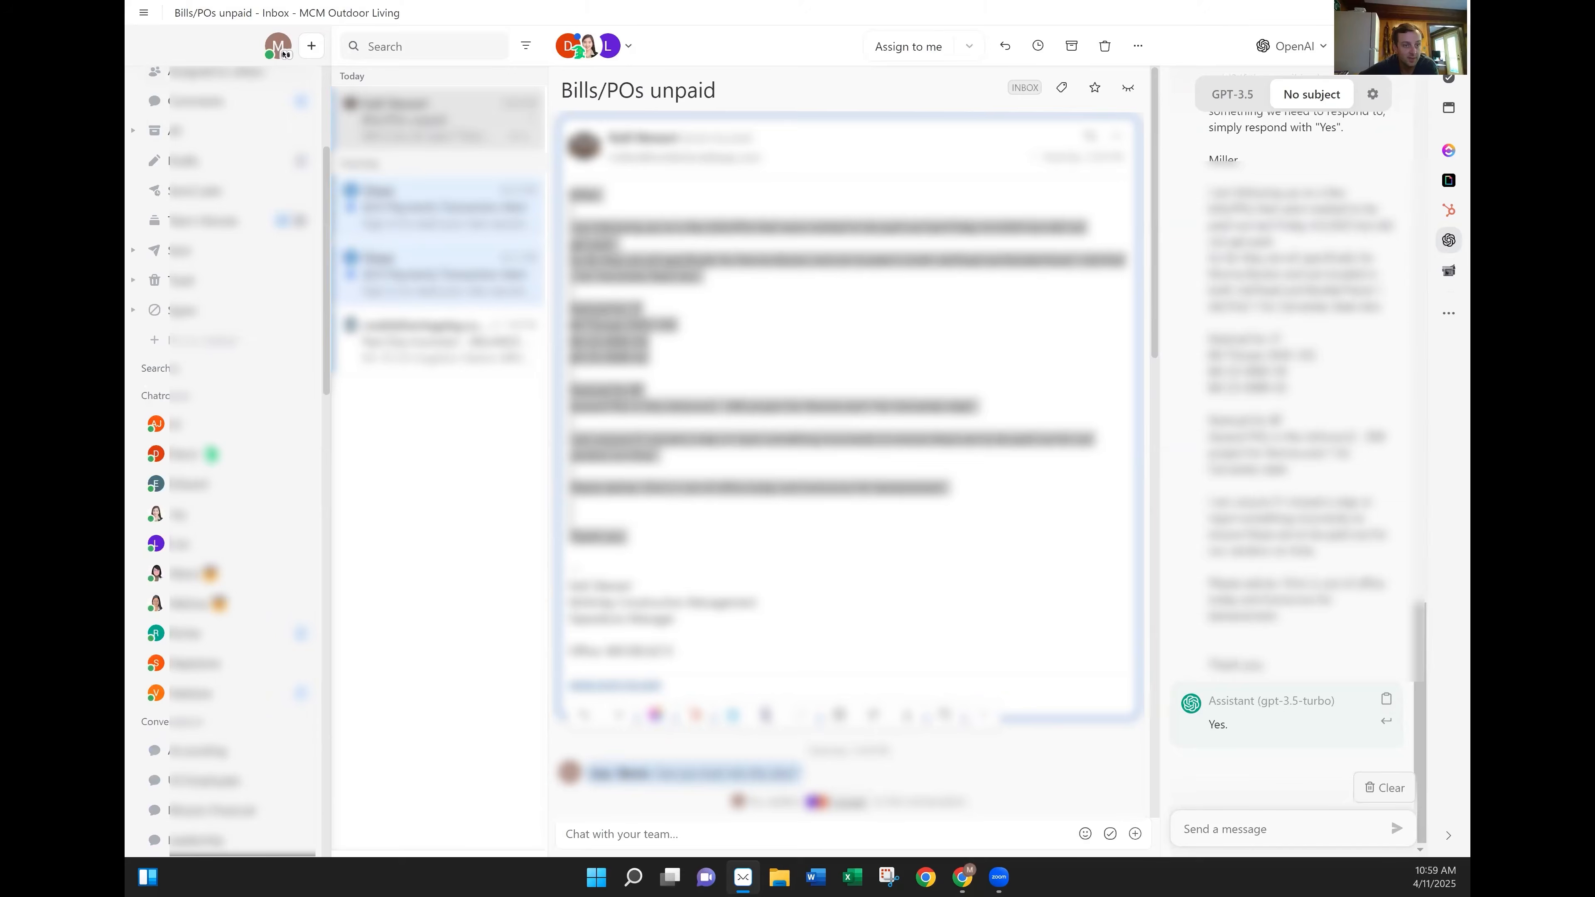
Open Settings from the account avatar menu.
{"action": "left_click", "coordinate": [279, 46]}
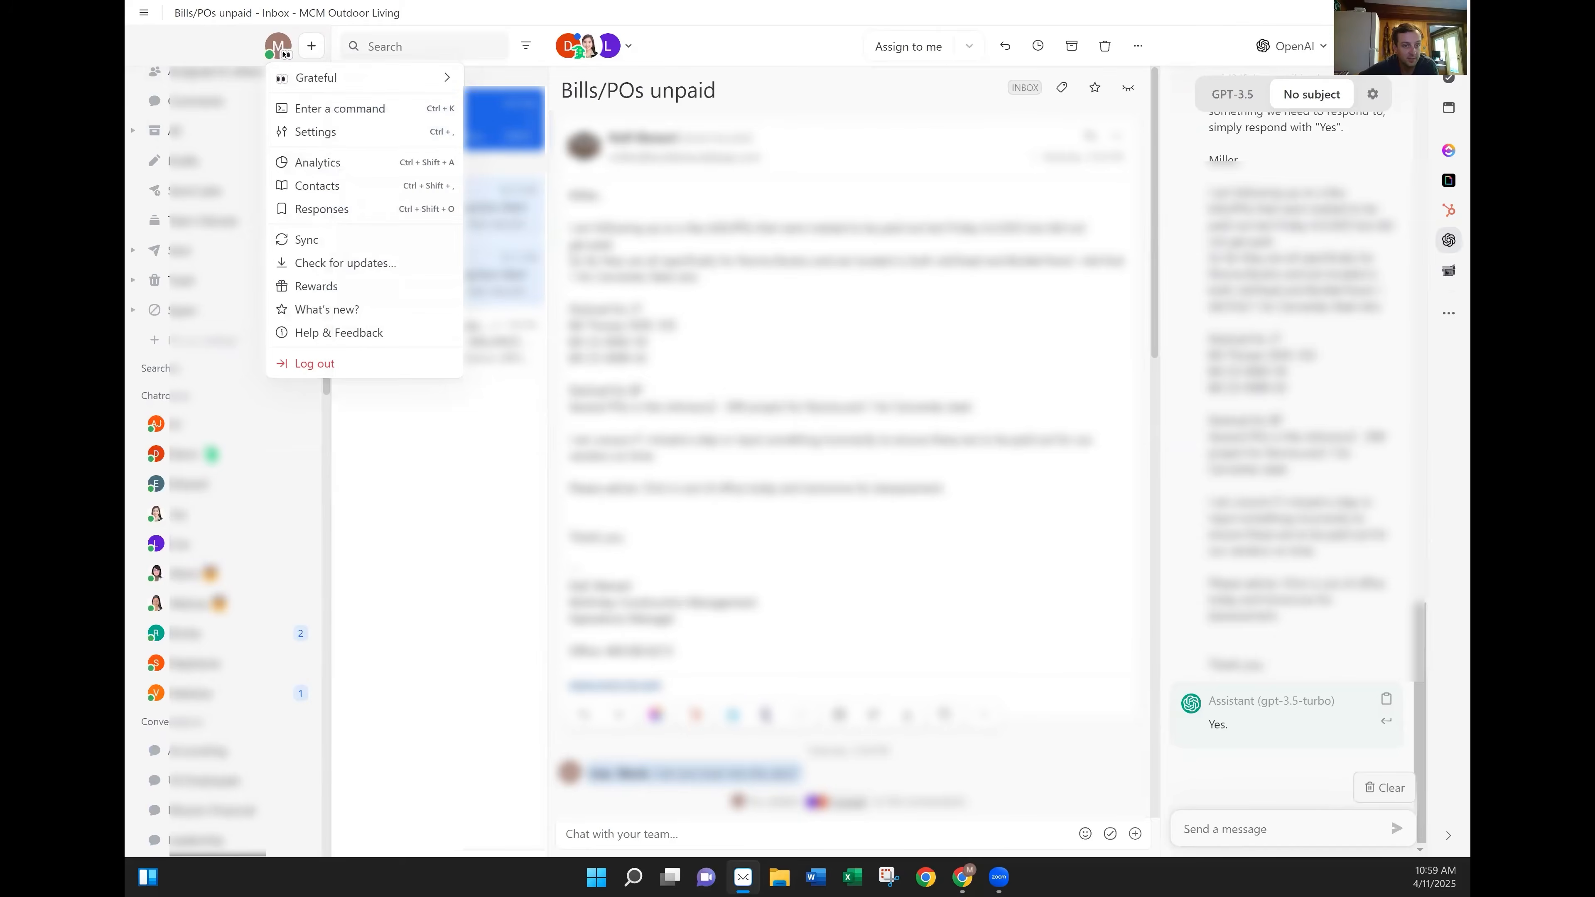
{"action": "left_click", "coordinate": [309, 133]}
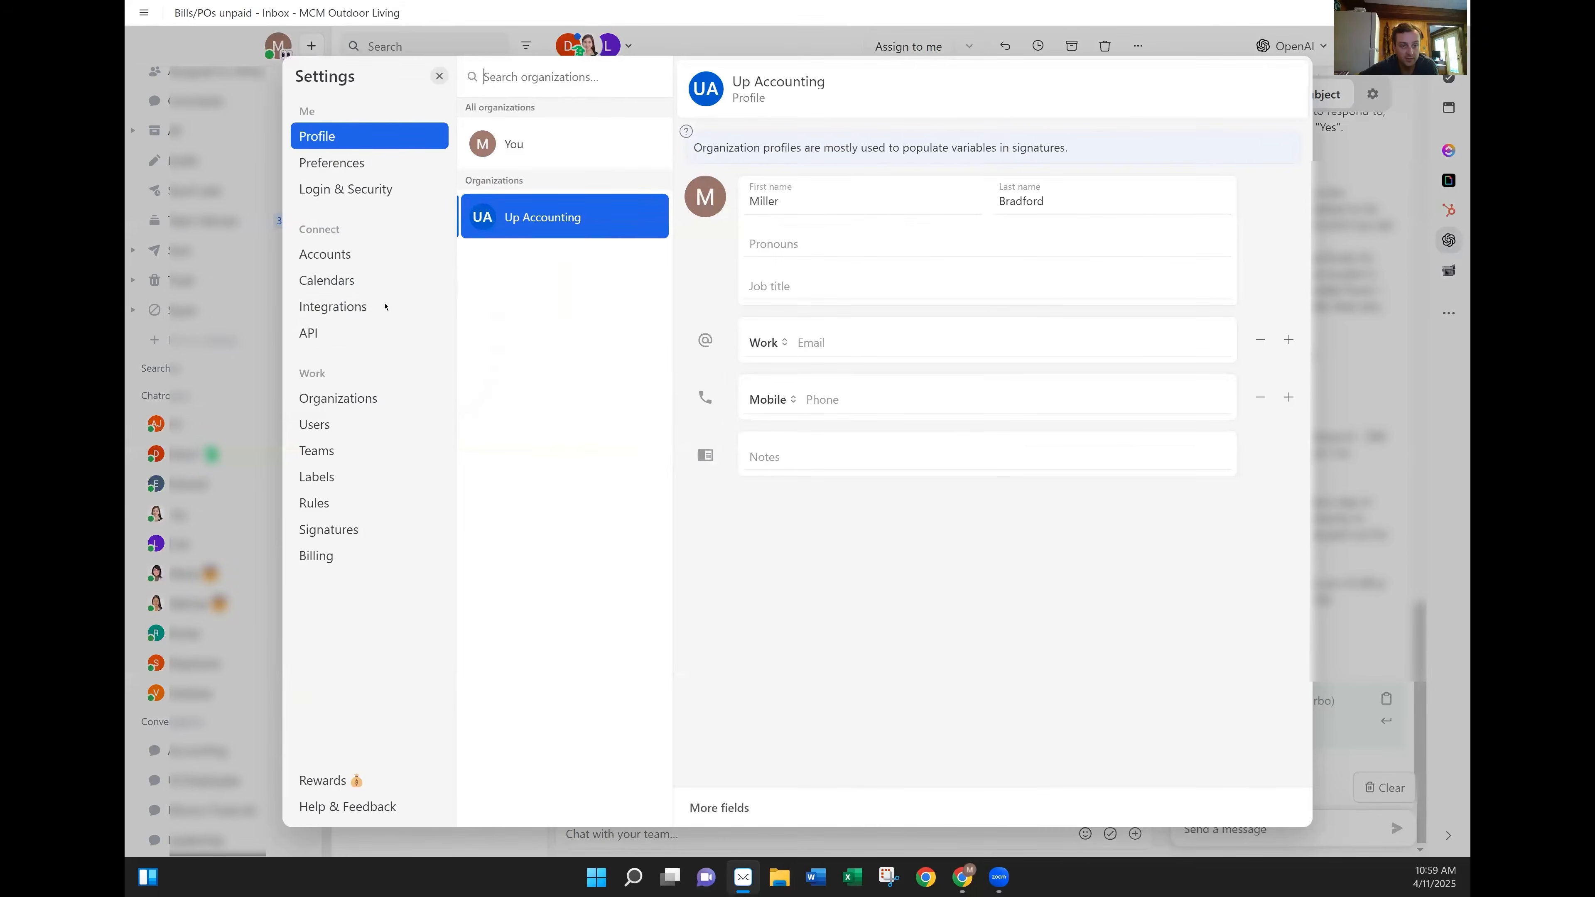